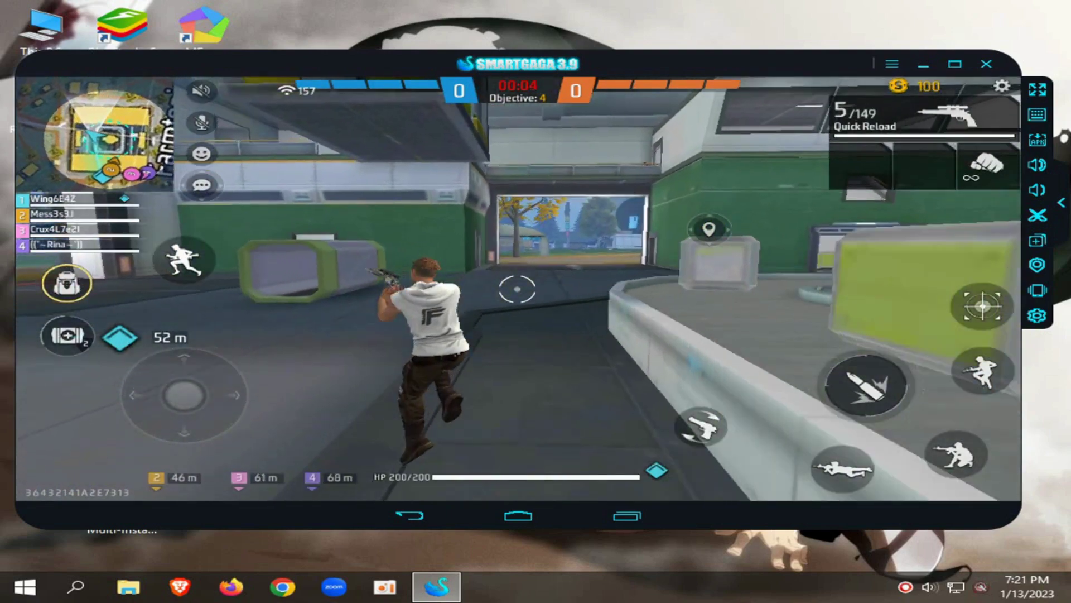
pyautogui.press('1')
pyautogui.press('w')
pyautogui.press('3')
pyautogui.press('1')
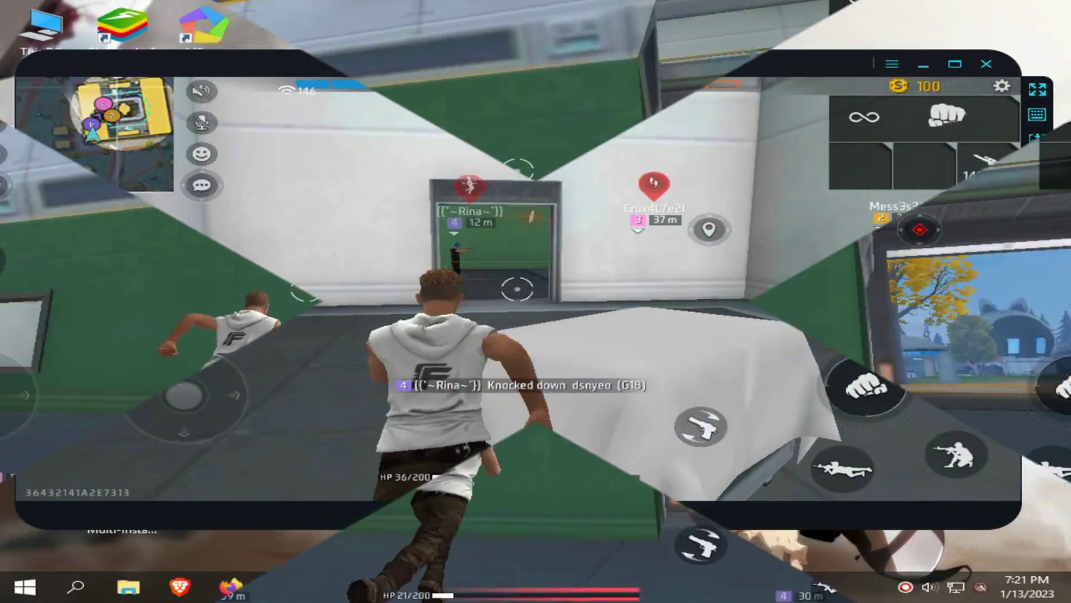
pyautogui.press('w')
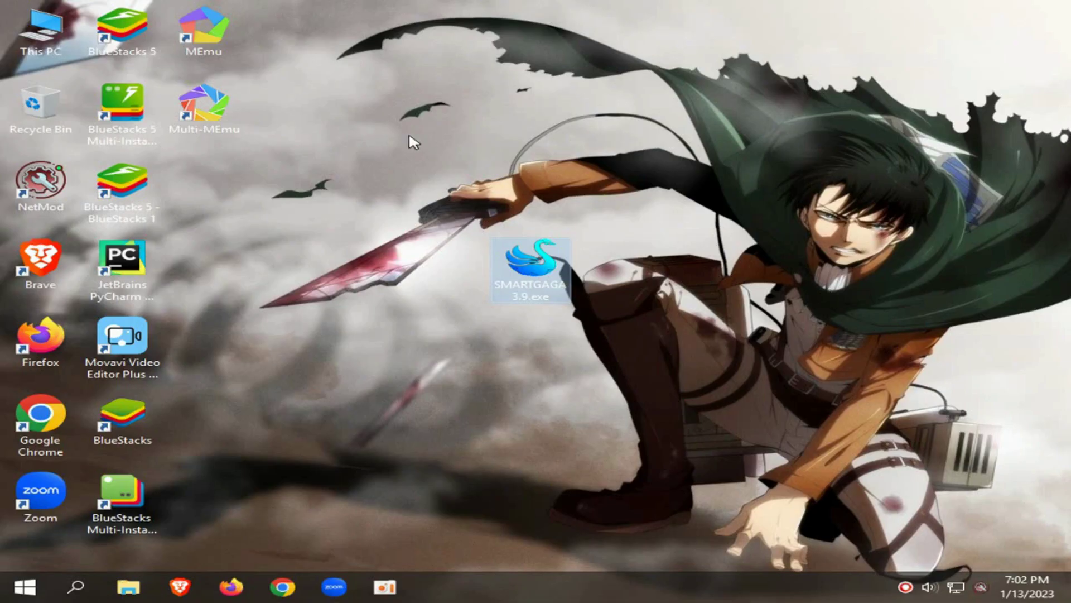
pyautogui.rightClick(410, 137)
pyautogui.click(430, 163)
pyautogui.moveTo(466, 185); pyautogui.dragTo(466, 226)
pyautogui.moveTo(509, 260); pyautogui.dragTo(483, 286)
pyautogui.click(506, 275)
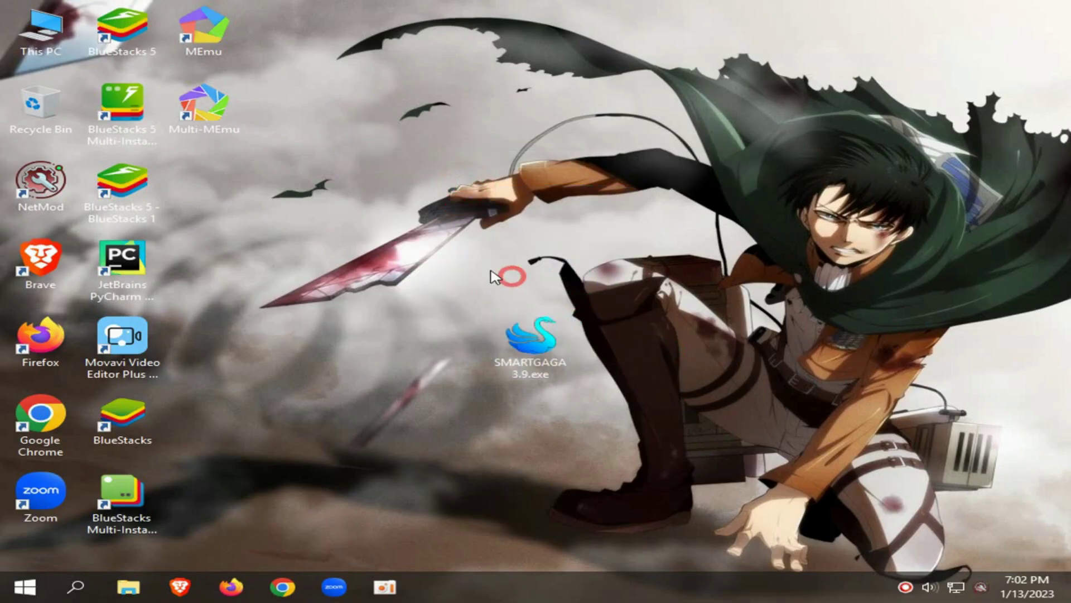
pyautogui.click(521, 273)
# Reposition the SMARTGAGA 3.9.exe installer on the desktop and check its file size in the file properties
pyautogui.moveTo(530, 334); pyautogui.dragTo(504, 257)
pyautogui.moveTo(383, 195); pyautogui.dragTo(617, 336)
pyautogui.rightClick(508, 263)
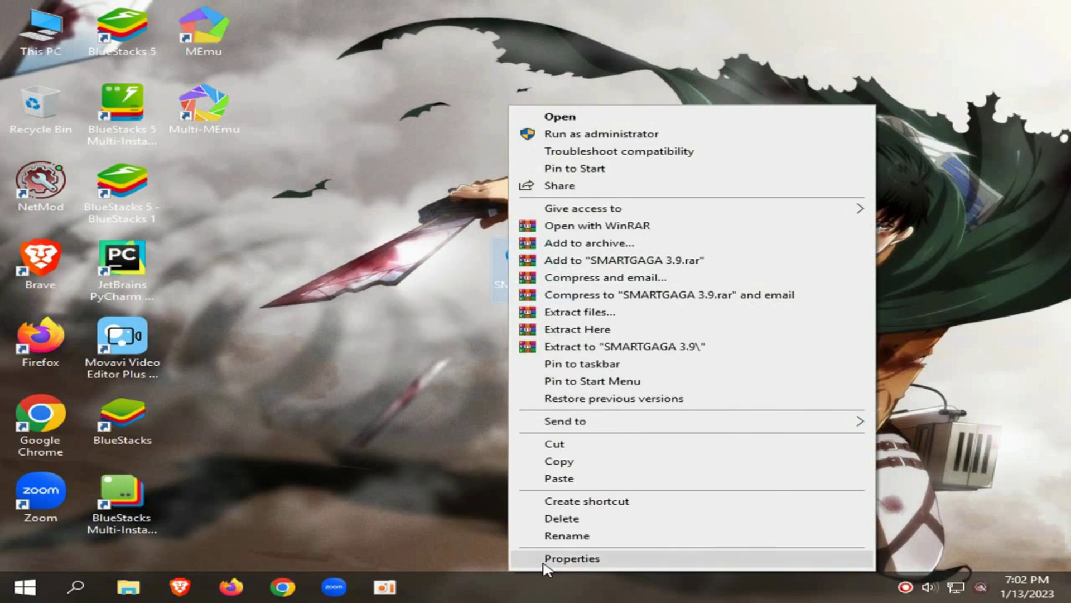
pyautogui.click(572, 558)
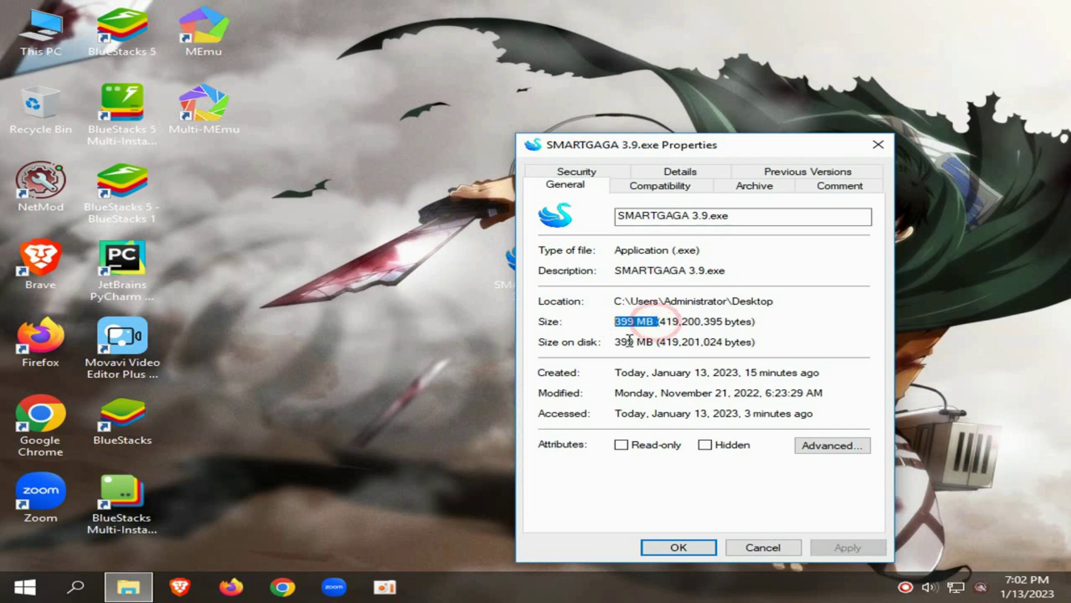
pyautogui.click(866, 138)
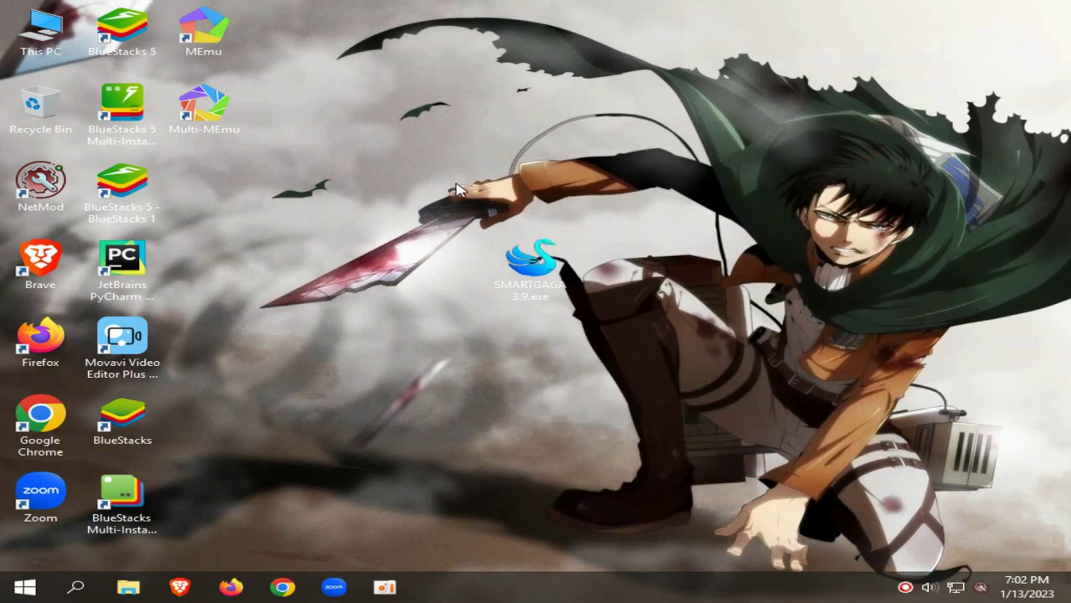
# Run SMARTGAGA 3.9.exe as administrator and extract it to the Program Files (x86) folder on drive C
pyautogui.rightClick(528, 258)
pyautogui.click(648, 134)
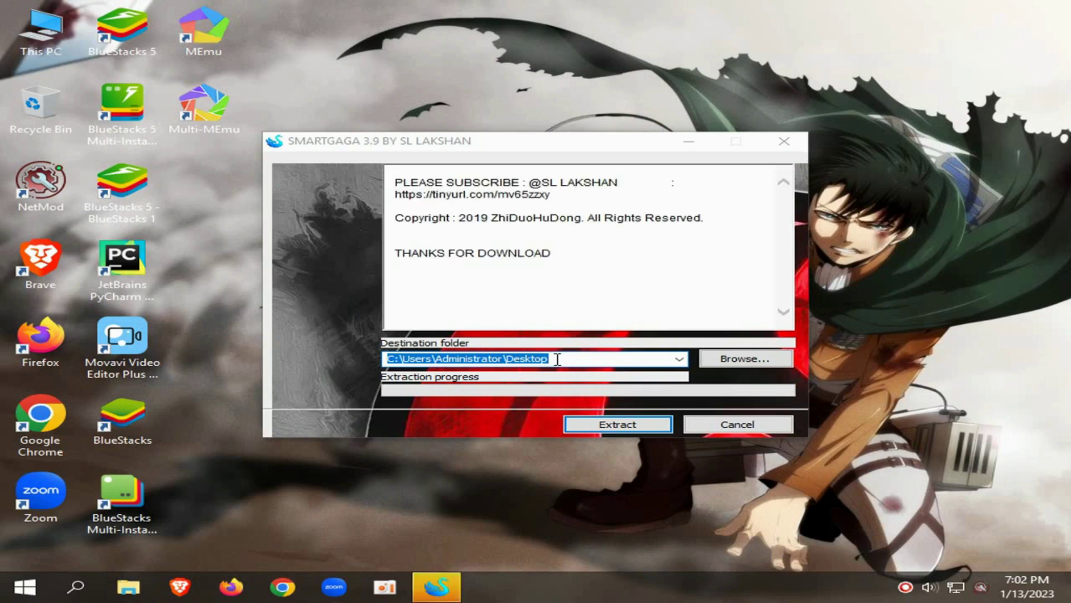
pyautogui.click(750, 366)
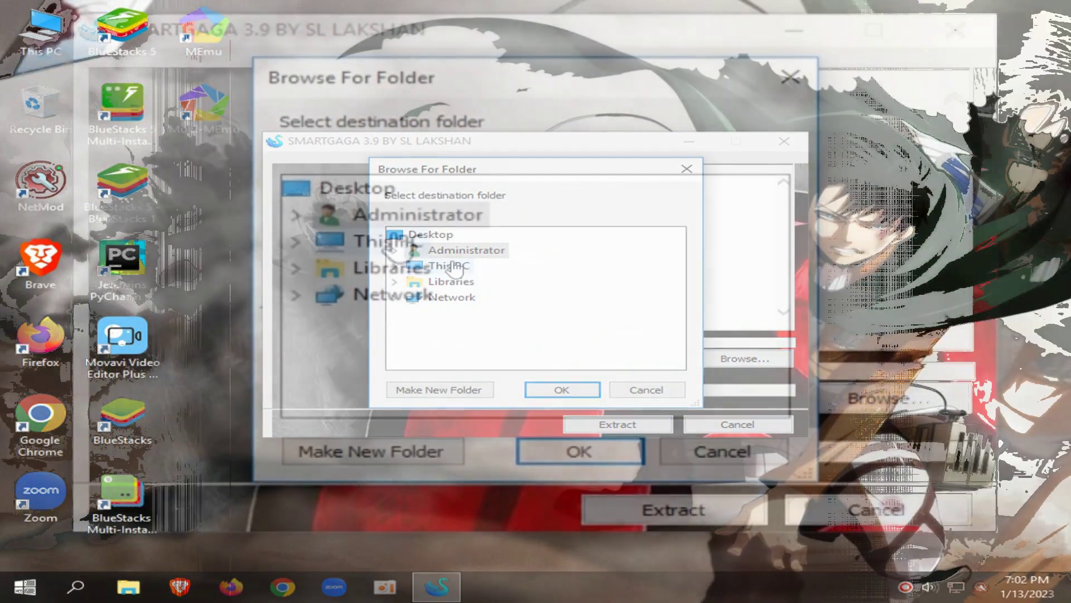
pyautogui.doubleClick(455, 268)
pyautogui.scroll(-1, 437, 301)
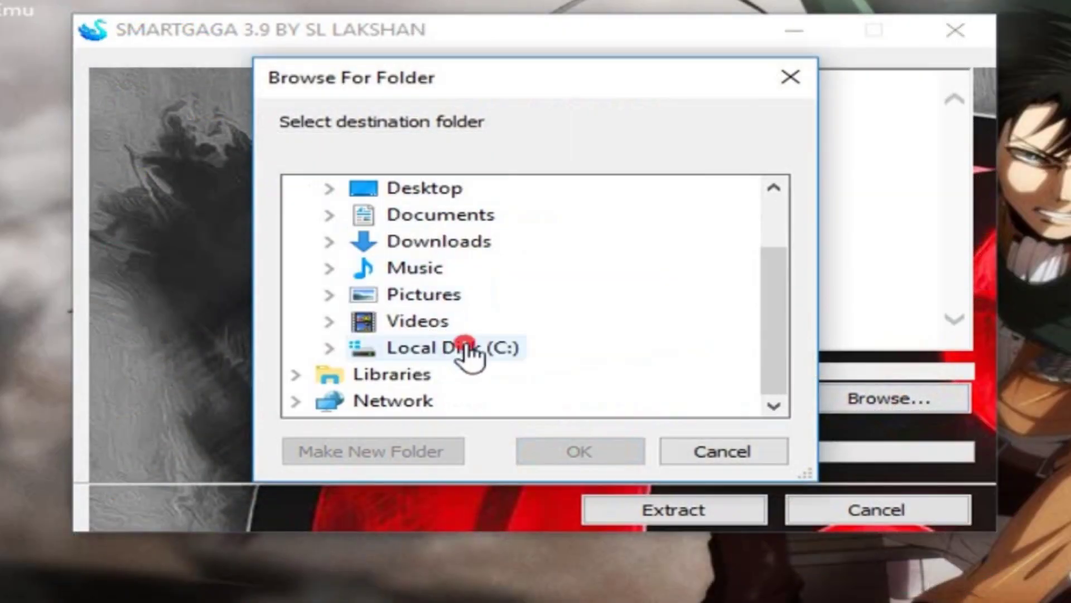
pyautogui.doubleClick(466, 354)
pyautogui.doubleClick(564, 302)
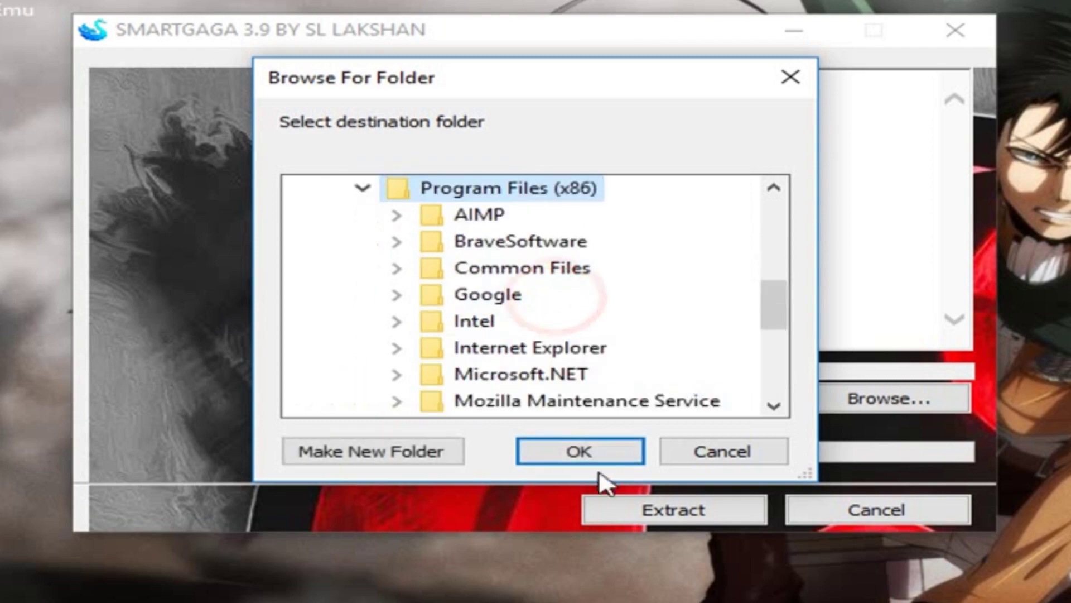
pyautogui.click(564, 452)
pyautogui.click(639, 511)
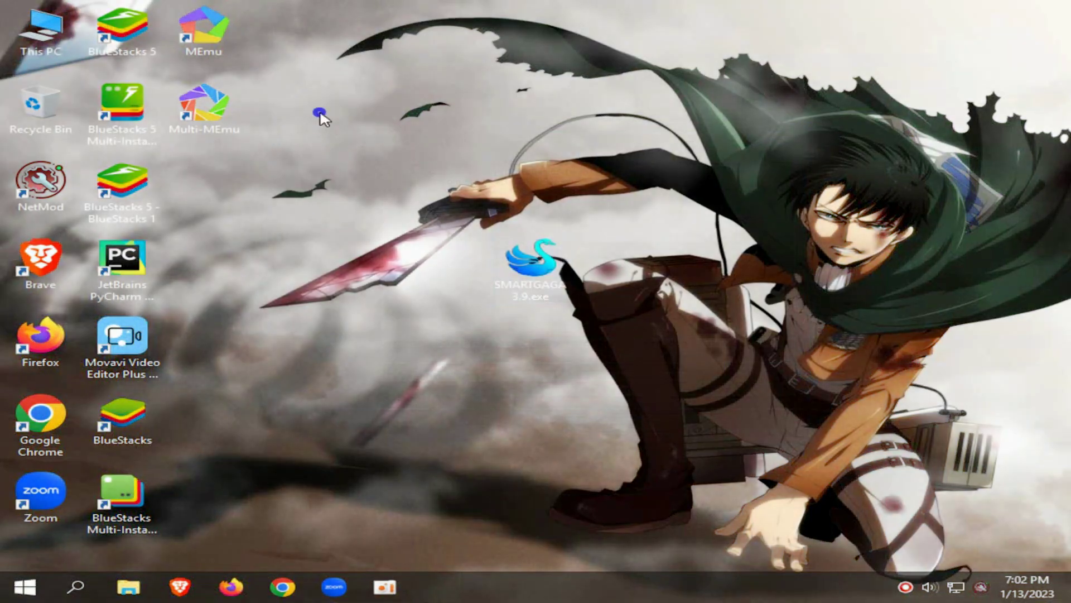
# Move the SMARTGAGA 3.9.exe installer to the Recycle Bin and refresh the desktop
pyautogui.rightClick(319, 113)
pyautogui.click(383, 157)
pyautogui.rightClick(304, 111)
pyautogui.click(370, 156)
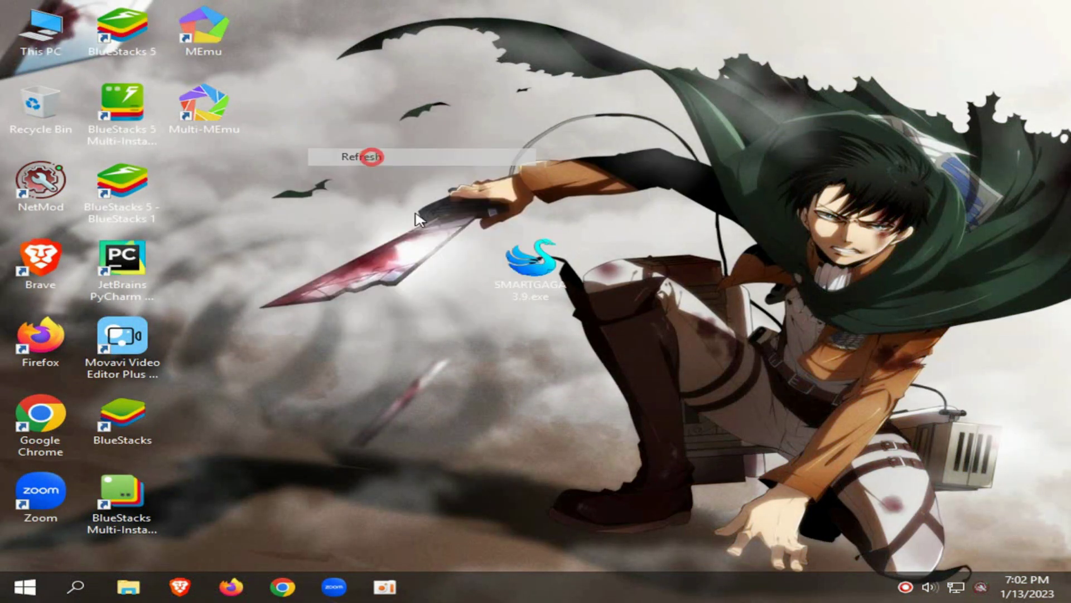
pyautogui.moveTo(544, 274); pyautogui.dragTo(44, 115)
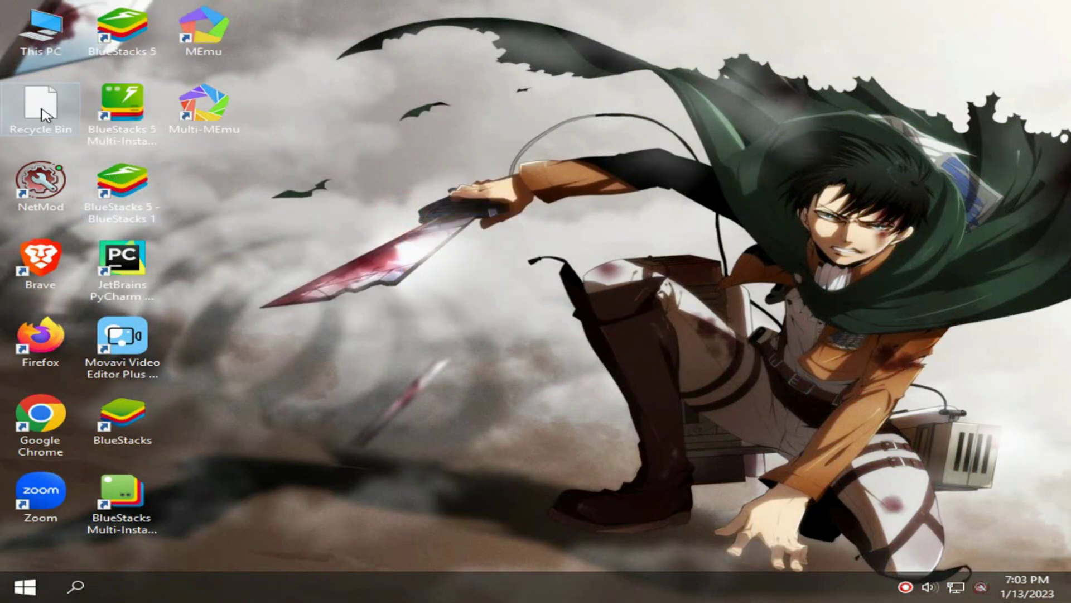
pyautogui.rightClick(357, 160)
pyautogui.click(423, 210)
pyautogui.rightClick(337, 170)
pyautogui.click(397, 212)
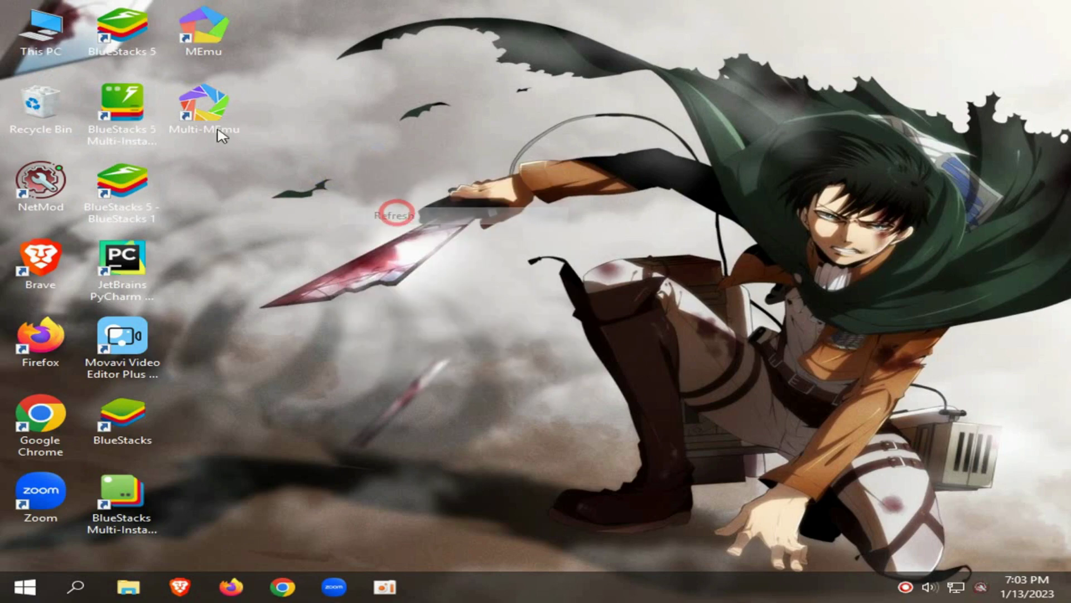
# Open the folder C:\Program Files (x86)\SmartGaGa\ProjectTitan\Engine in File Explorer
pyautogui.doubleClick(20, 26)
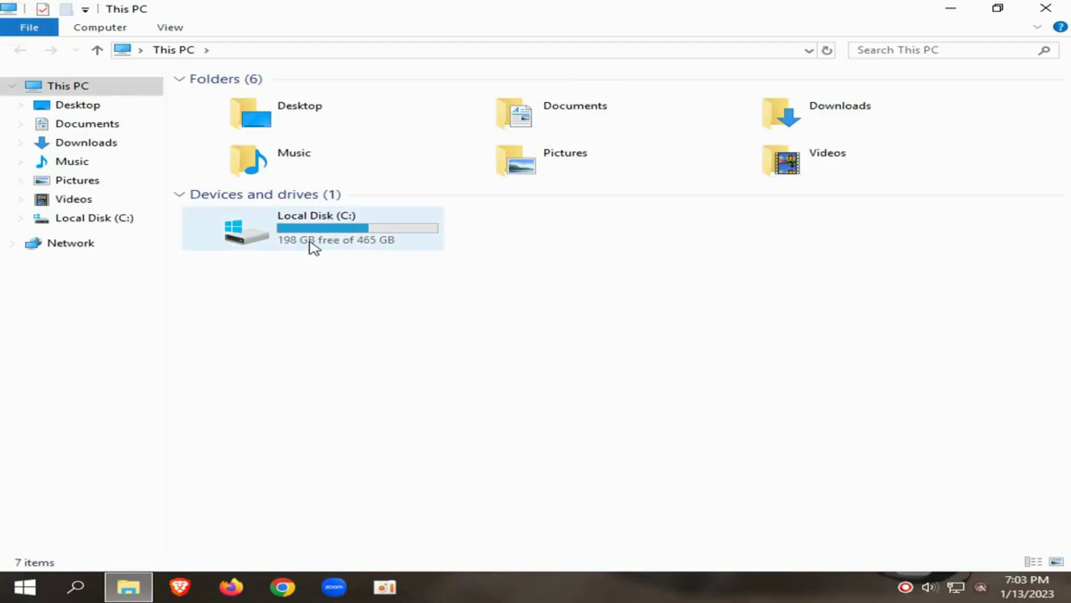
pyautogui.doubleClick(310, 245)
pyautogui.doubleClick(289, 183)
pyautogui.click(287, 182)
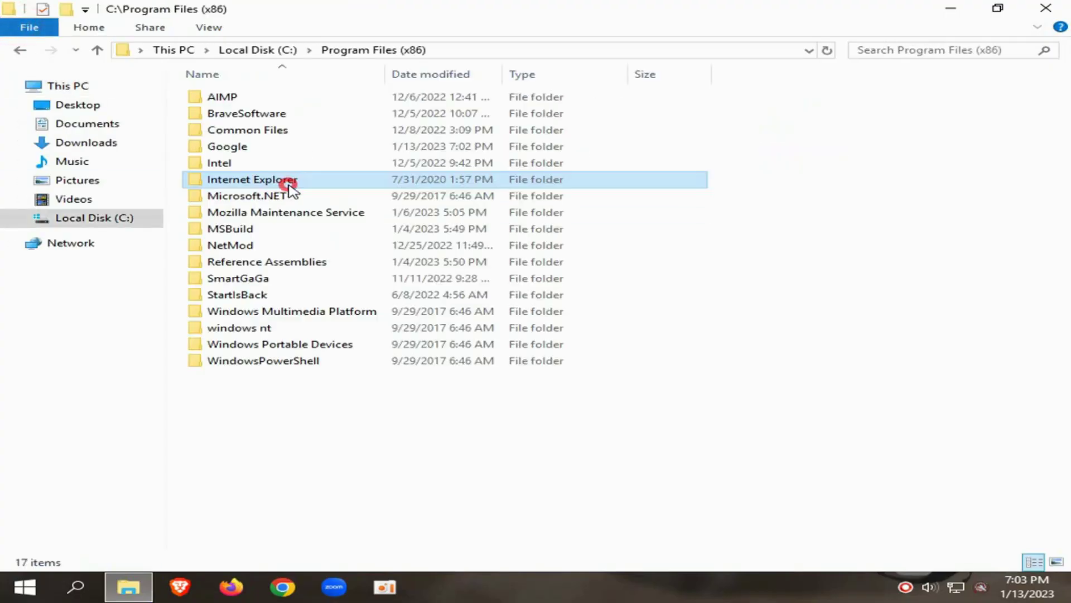
pyautogui.click(239, 279)
pyautogui.doubleClick(262, 279)
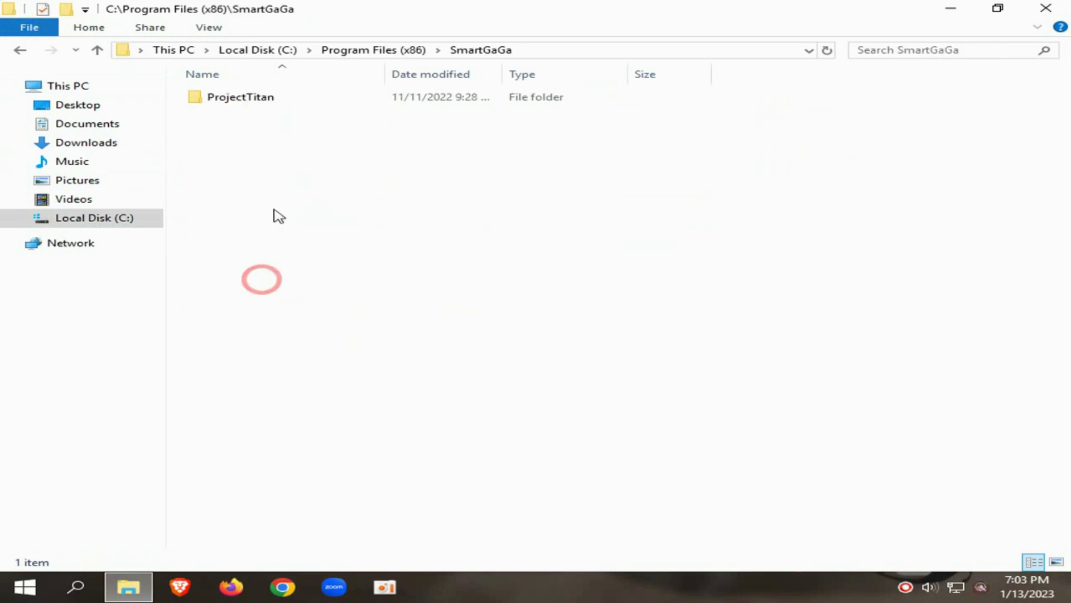
pyautogui.doubleClick(266, 105)
pyautogui.click(214, 111)
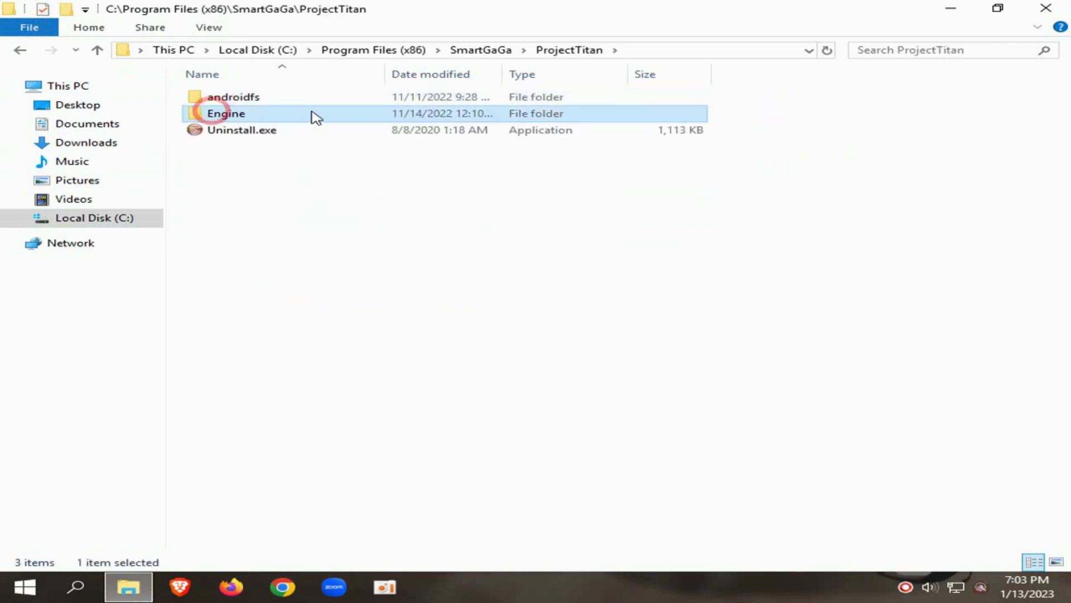
pyautogui.doubleClick(241, 114)
# Create a desktop shortcut to ProjectTitan.exe and launch the emulator from it
pyautogui.scroll(-20, 267, 179)
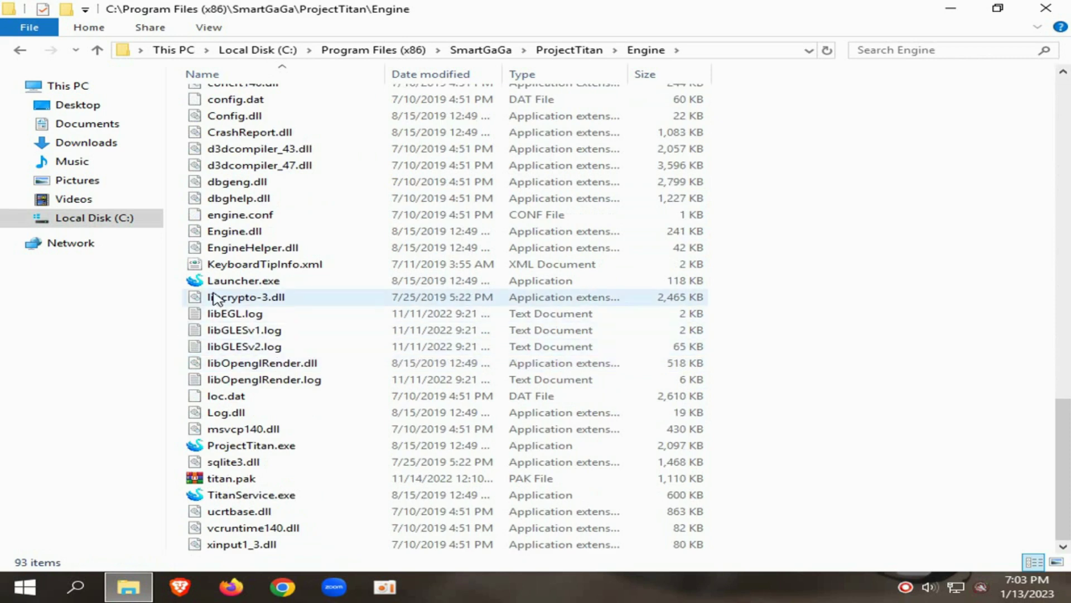
pyautogui.rightClick(244, 446)
pyautogui.moveTo(352, 298)
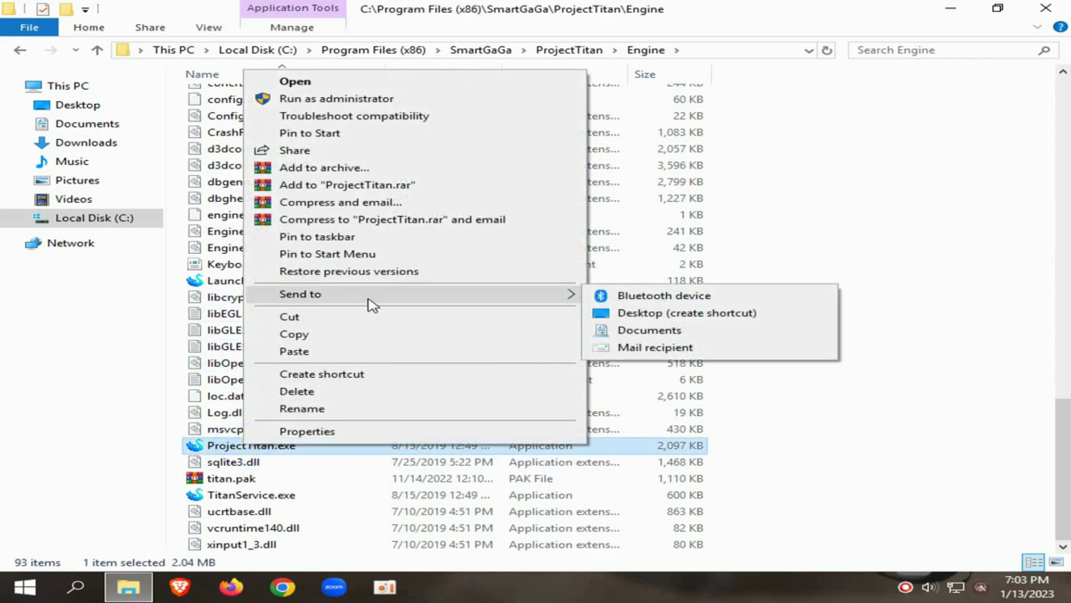
pyautogui.click(615, 315)
pyautogui.press('super+d')
pyautogui.rightClick(415, 148)
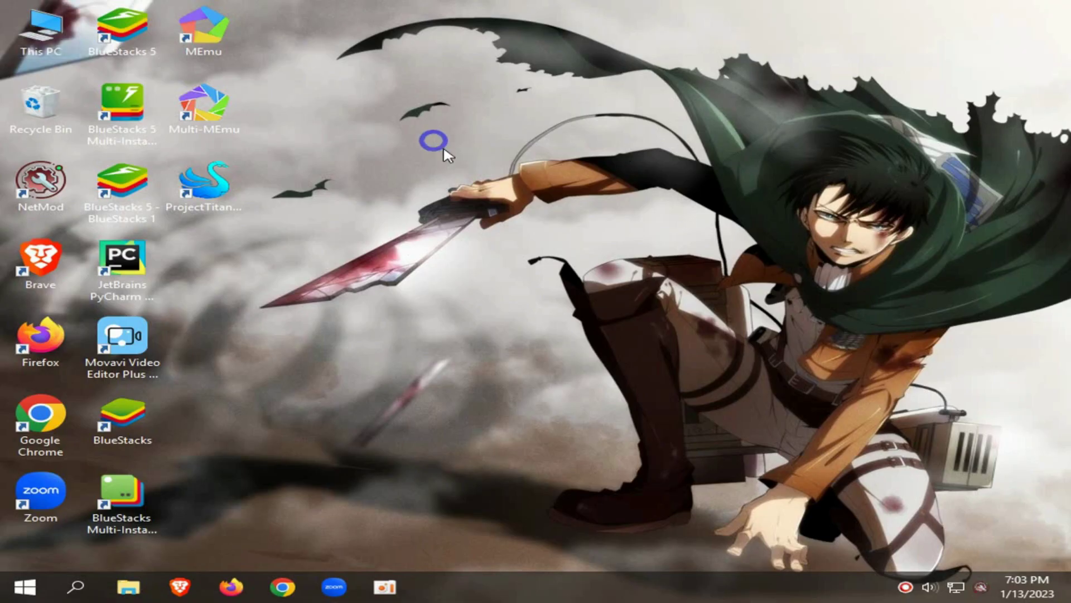
pyautogui.click(442, 196)
pyautogui.moveTo(241, 187); pyautogui.dragTo(408, 266)
pyautogui.doubleClick(407, 267)
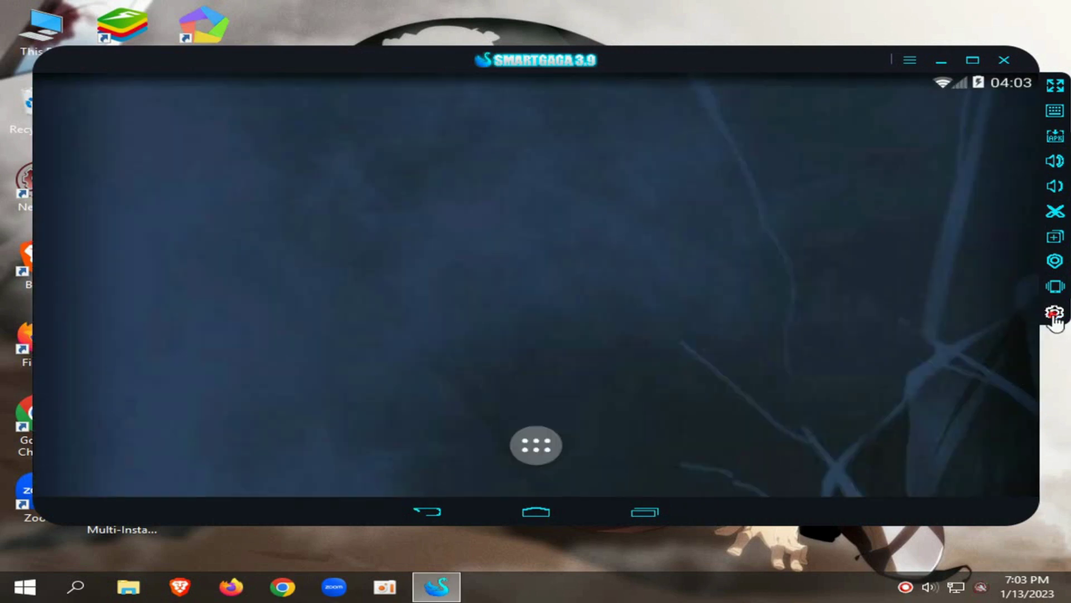
# Review the emulator's Basic, Advanced and Games settings, and save them with a restart of the emulator
pyautogui.click(1054, 313)
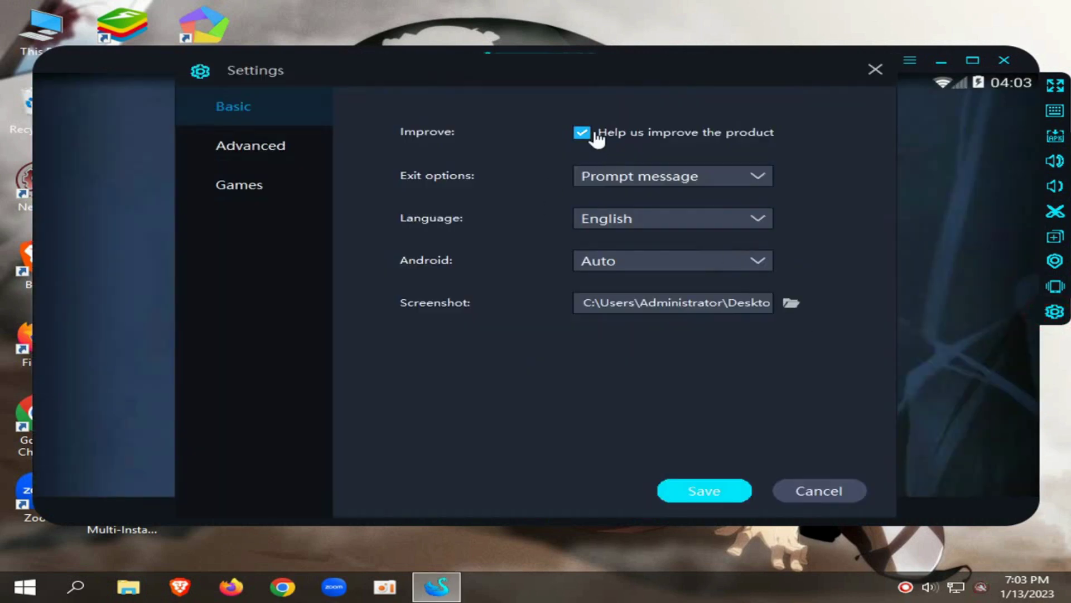
pyautogui.click(246, 145)
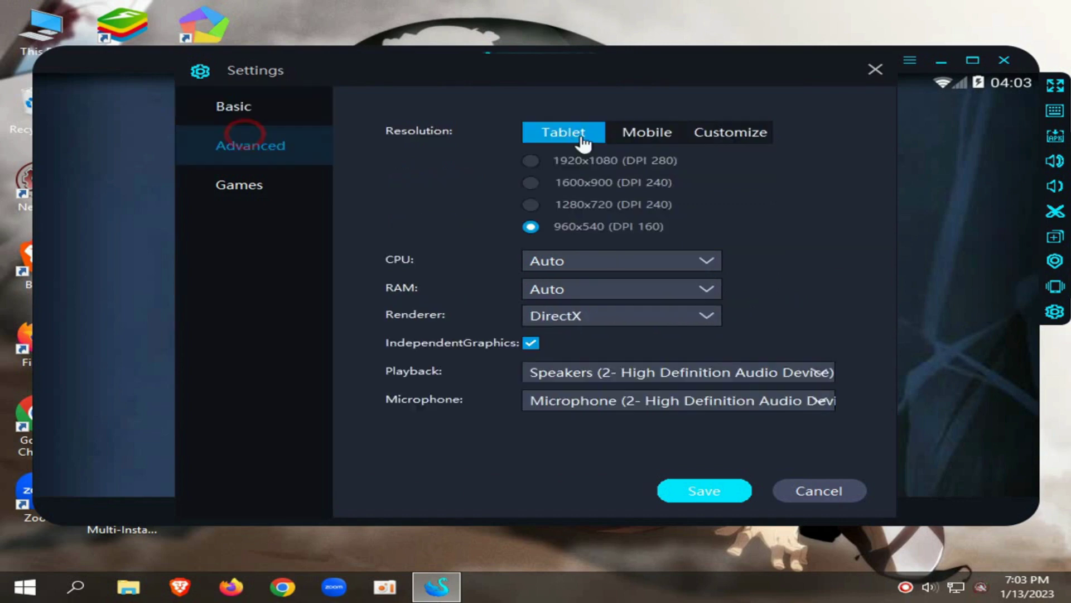
pyautogui.click(282, 198)
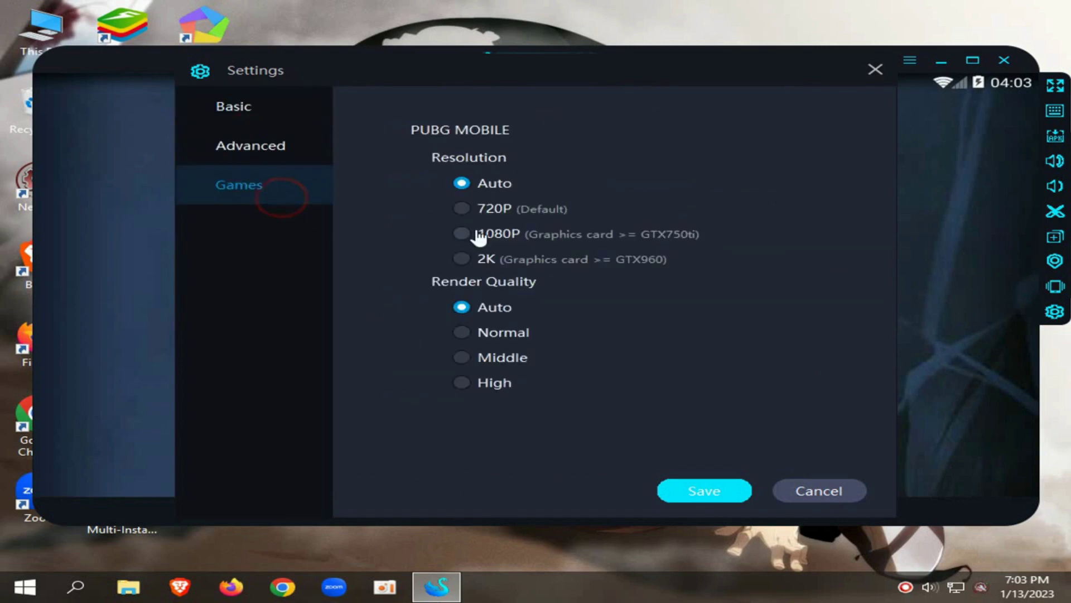
pyautogui.click(687, 491)
pyautogui.click(625, 347)
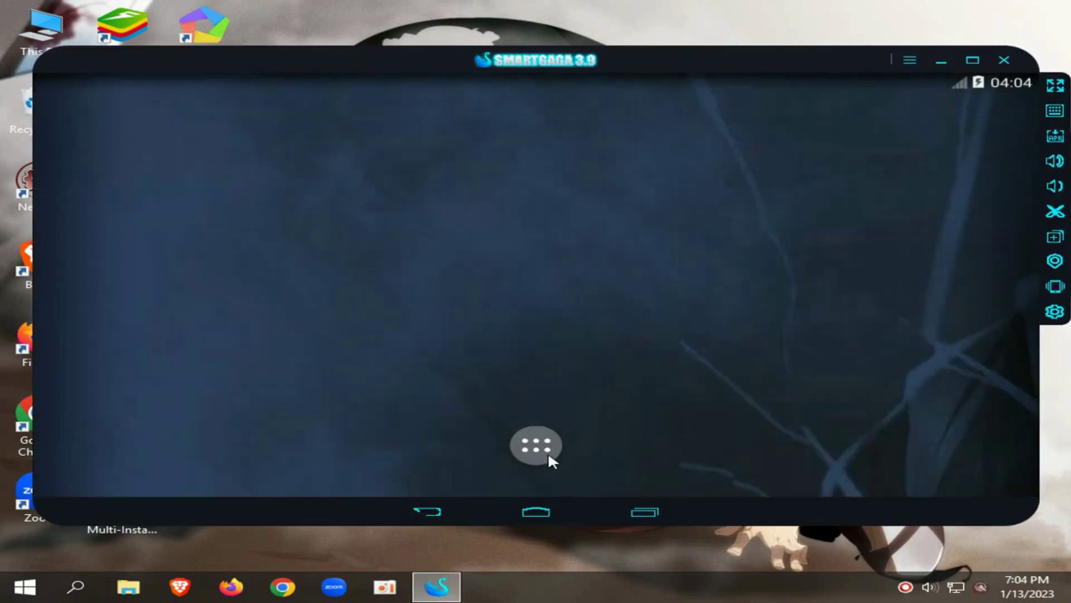
pyautogui.click(537, 446)
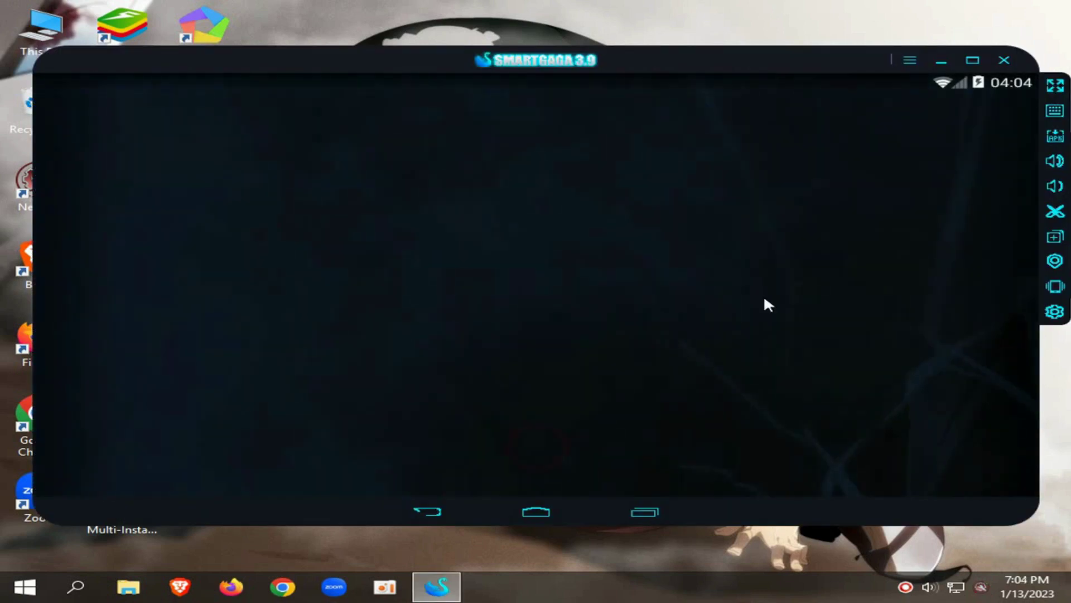
# Switch to Chrome and examine the game details on the Free Fire MAX APK and OBB download page
pyautogui.moveTo(283, 587)
pyautogui.click(285, 505)
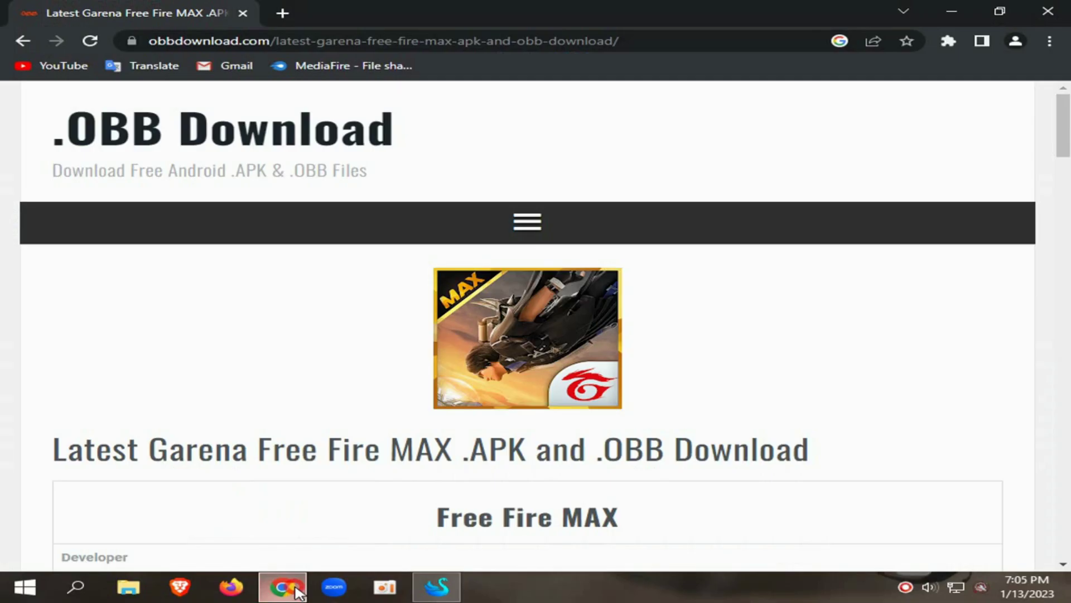
pyautogui.scroll(-4, 299, 270)
pyautogui.moveTo(45, 213); pyautogui.dragTo(644, 216)
pyautogui.click(894, 228)
pyautogui.tripleClick(648, 213)
pyautogui.click(616, 212)
pyautogui.scroll(-3, 545, 246)
pyautogui.scroll(1, 506, 244)
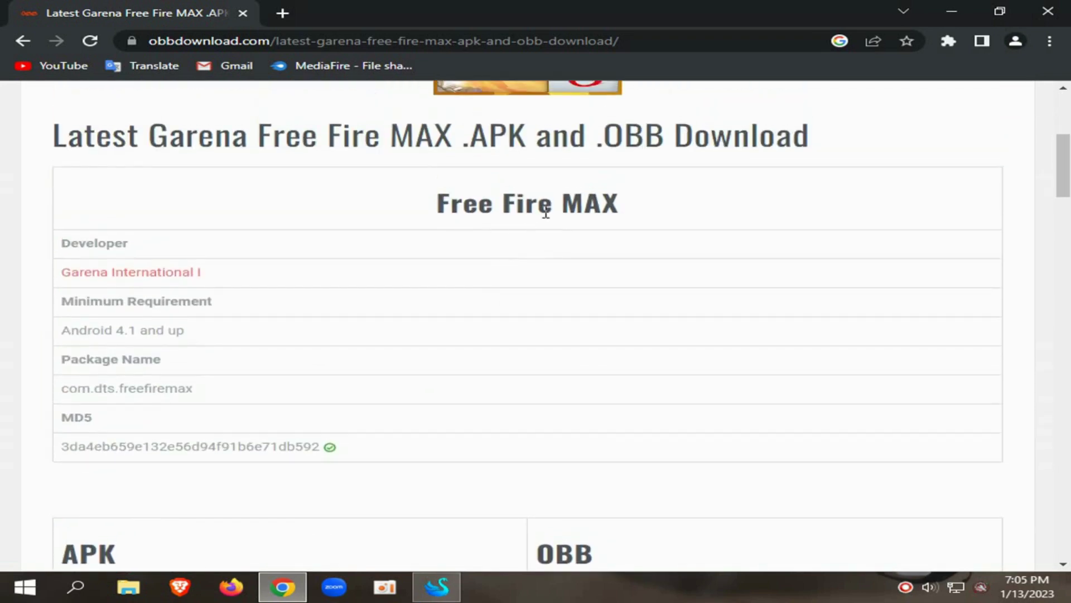
pyautogui.tripleClick(550, 208)
pyautogui.scroll(-4, 512, 200)
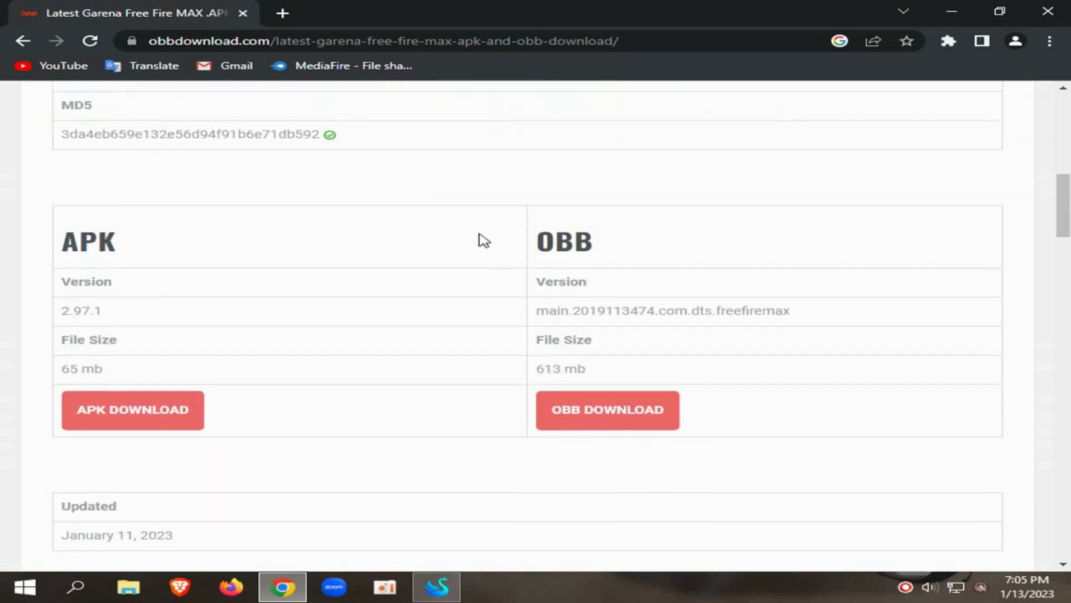
# Start the Free Fire MAX APK download from the obbdownload.com page and cancel it
pyautogui.doubleClick(91, 238)
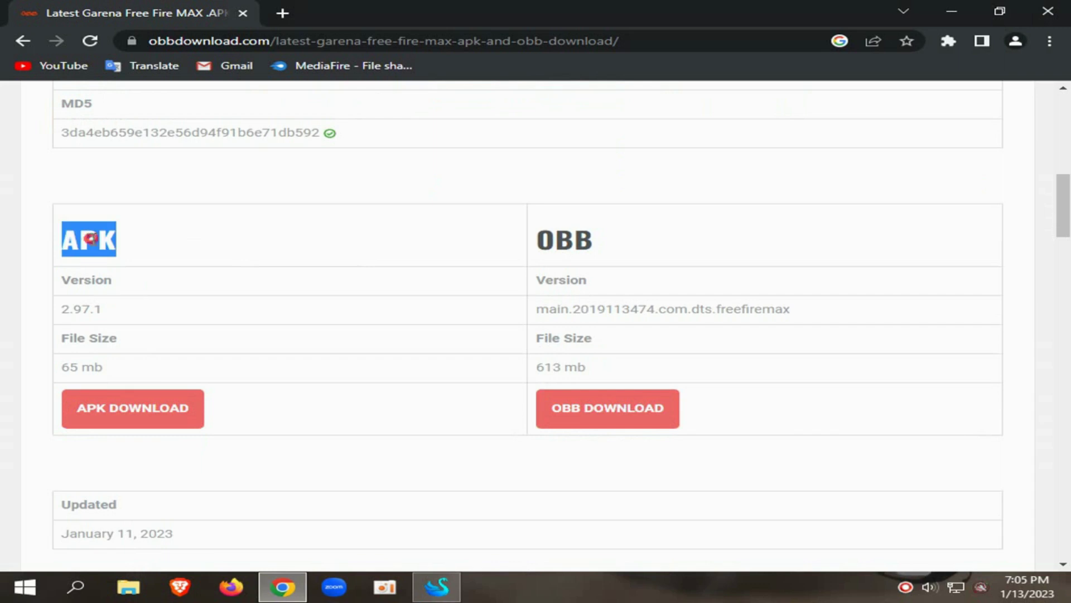
pyautogui.doubleClick(73, 372)
pyautogui.click(125, 423)
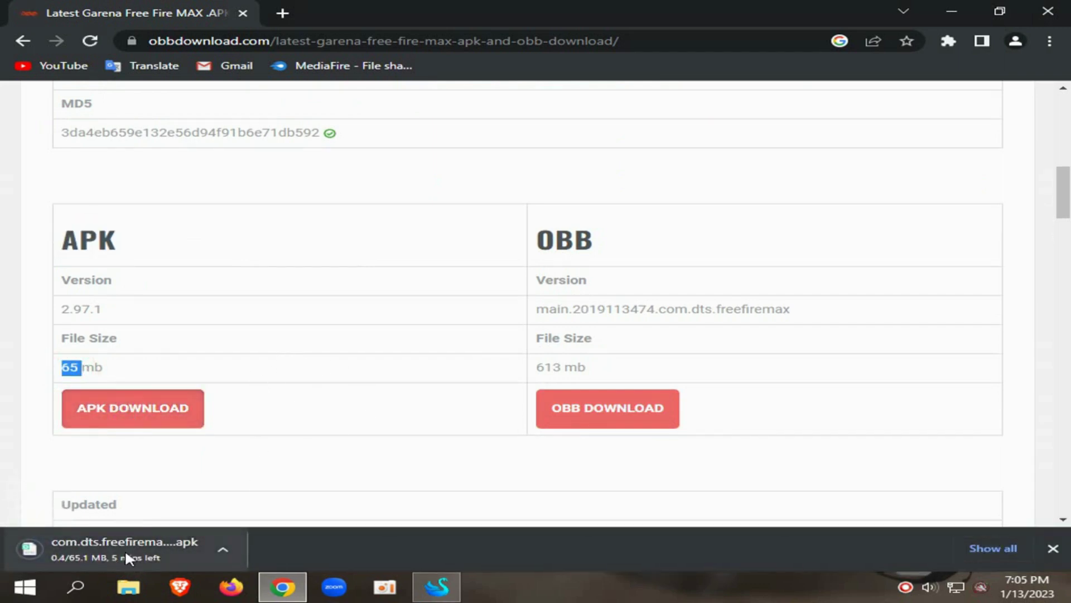
pyautogui.click(233, 547)
pyautogui.click(309, 521)
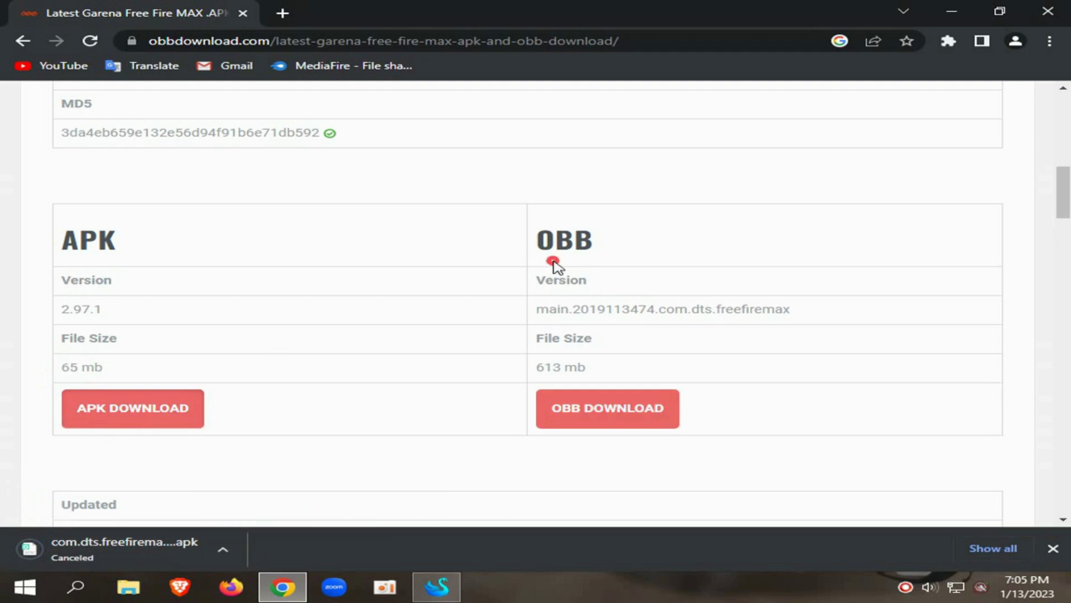
# Start the Free Fire MAX OBB download from the same page and cancel it
pyautogui.doubleClick(556, 243)
pyautogui.doubleClick(554, 367)
pyautogui.click(577, 413)
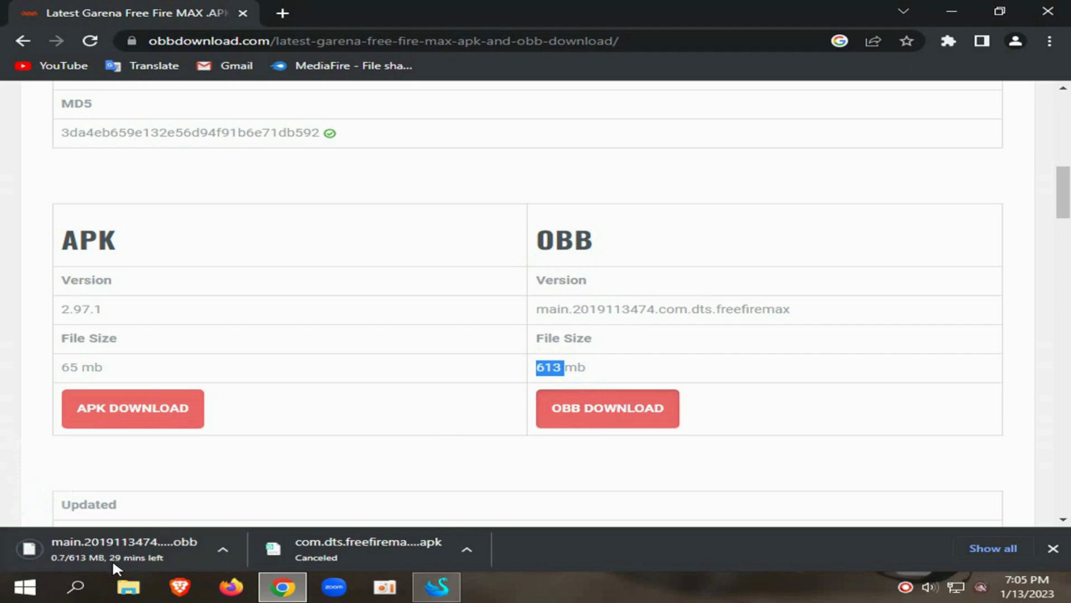
pyautogui.click(223, 549)
pyautogui.click(234, 522)
# Close Chrome and check the file size of the downloaded Free Fire MAX APK on the desktop
pyautogui.click(1055, 17)
pyautogui.moveTo(760, 72); pyautogui.dragTo(557, 78)
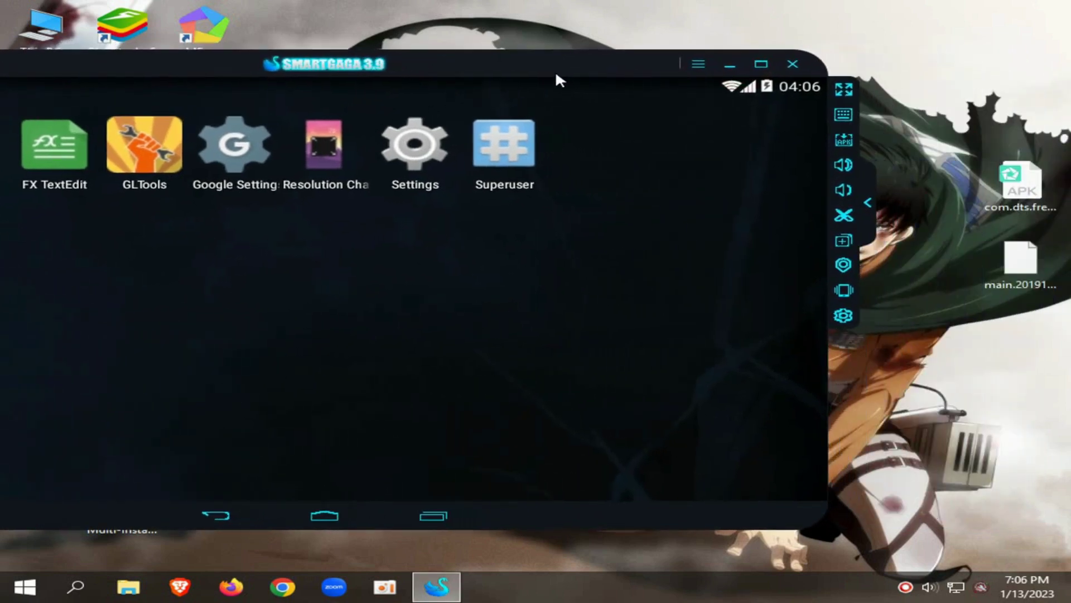
pyautogui.moveTo(895, 133); pyautogui.dragTo(1070, 337)
pyautogui.click(1004, 413)
pyautogui.moveTo(1011, 272); pyautogui.dragTo(1024, 342)
pyautogui.click(1033, 189)
pyautogui.rightClick(1035, 193)
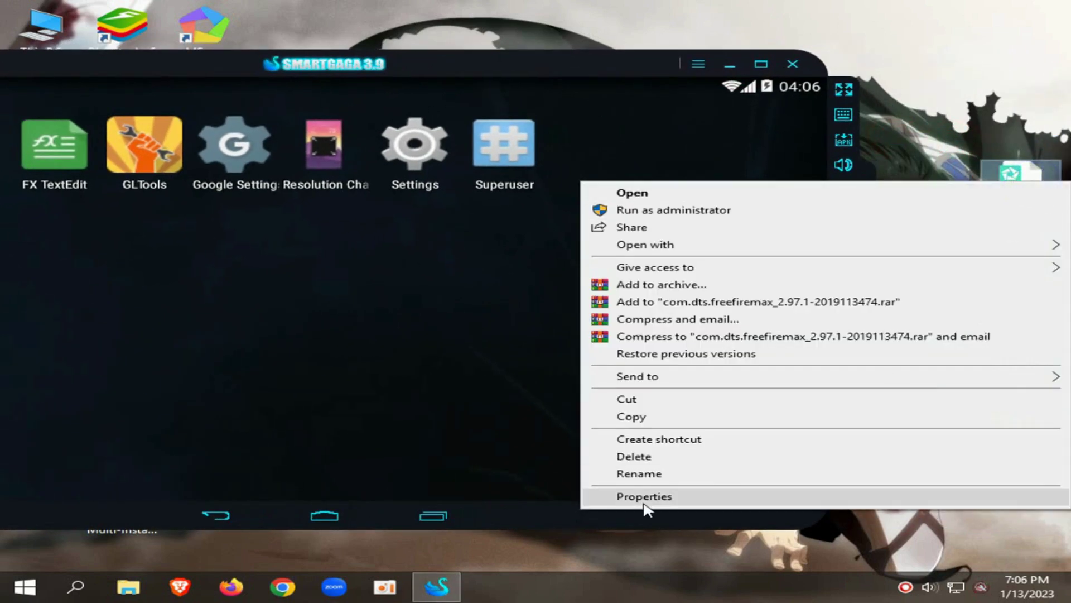
pyautogui.click(644, 496)
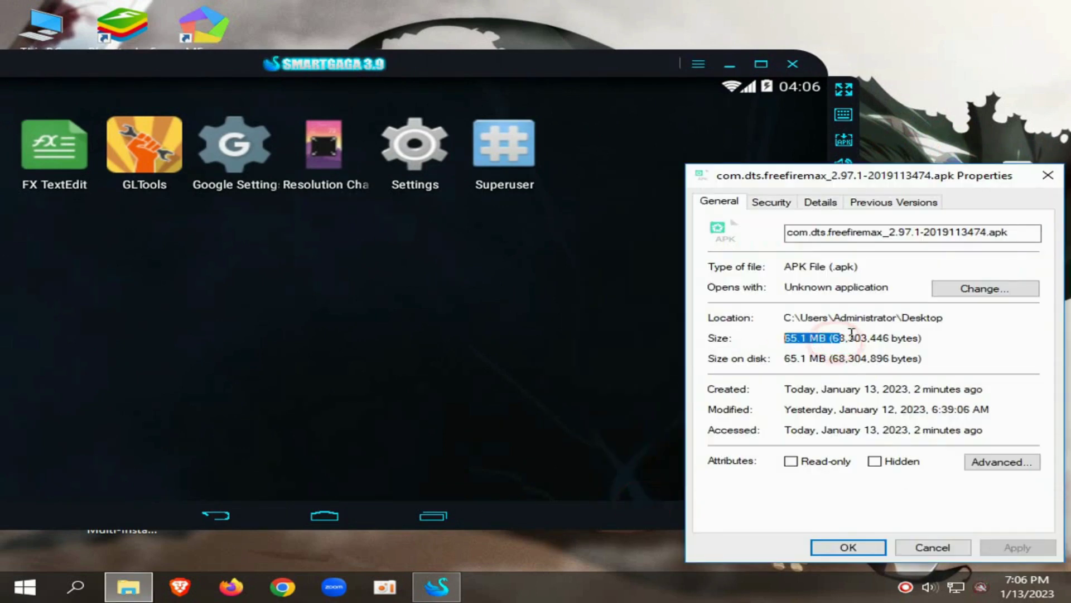
pyautogui.click(1048, 176)
# Install the Free Fire MAX APK from the desktop in the SMARTGAGA emulator, and reposition the emulator window to expose the OBB file
pyautogui.moveTo(1018, 184); pyautogui.dragTo(654, 321)
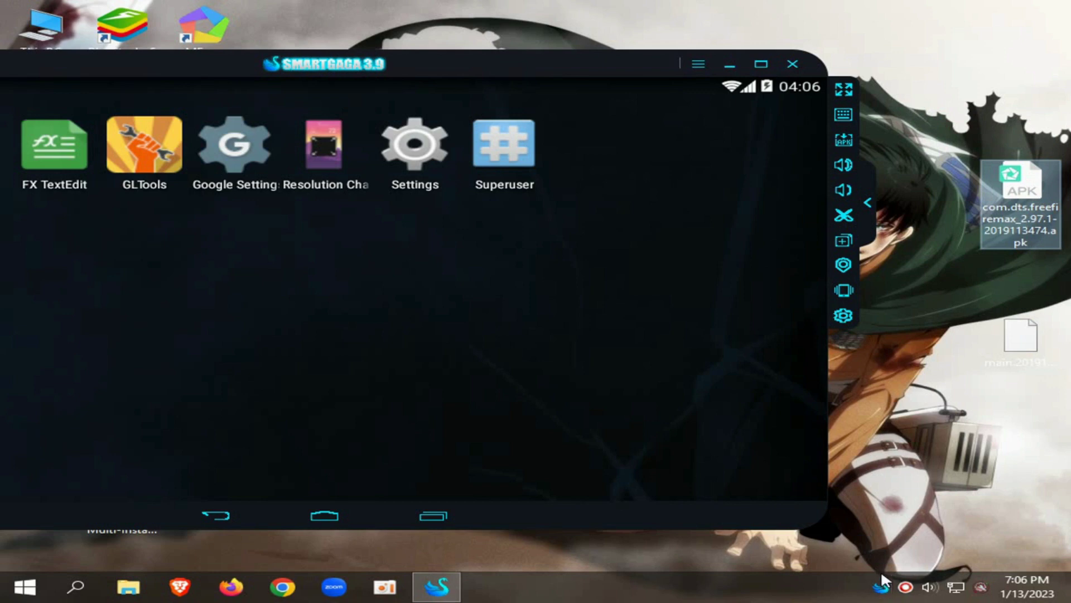
pyautogui.moveTo(495, 65); pyautogui.dragTo(677, 70)
pyautogui.click(674, 322)
pyautogui.moveTo(596, 64); pyautogui.dragTo(232, 54)
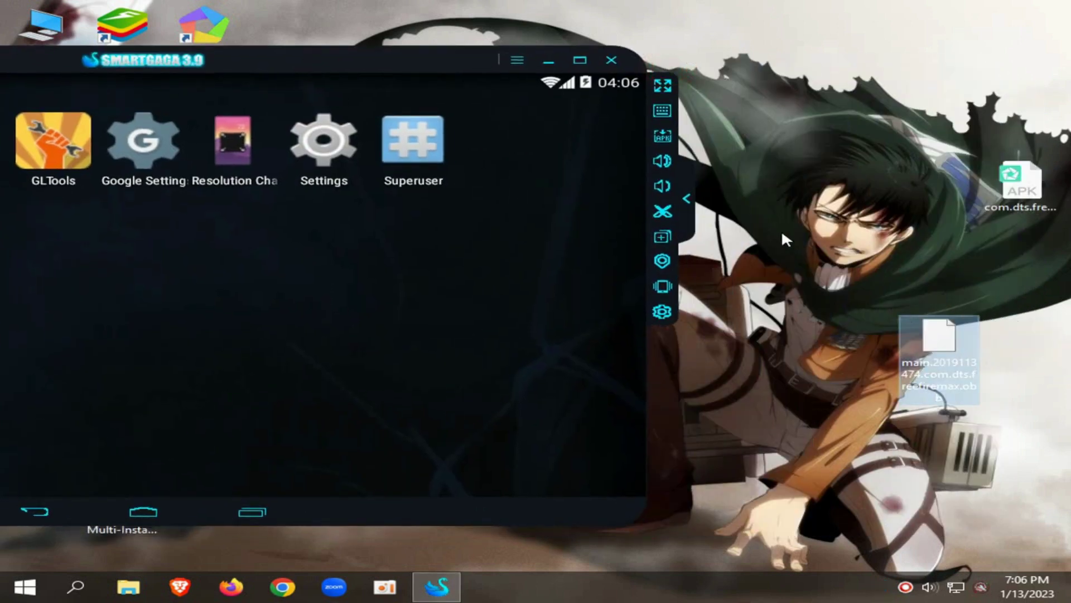
# Check the file size of main.2019113474.com.dts.freefiremax.obb in its properties
pyautogui.rightClick(948, 338)
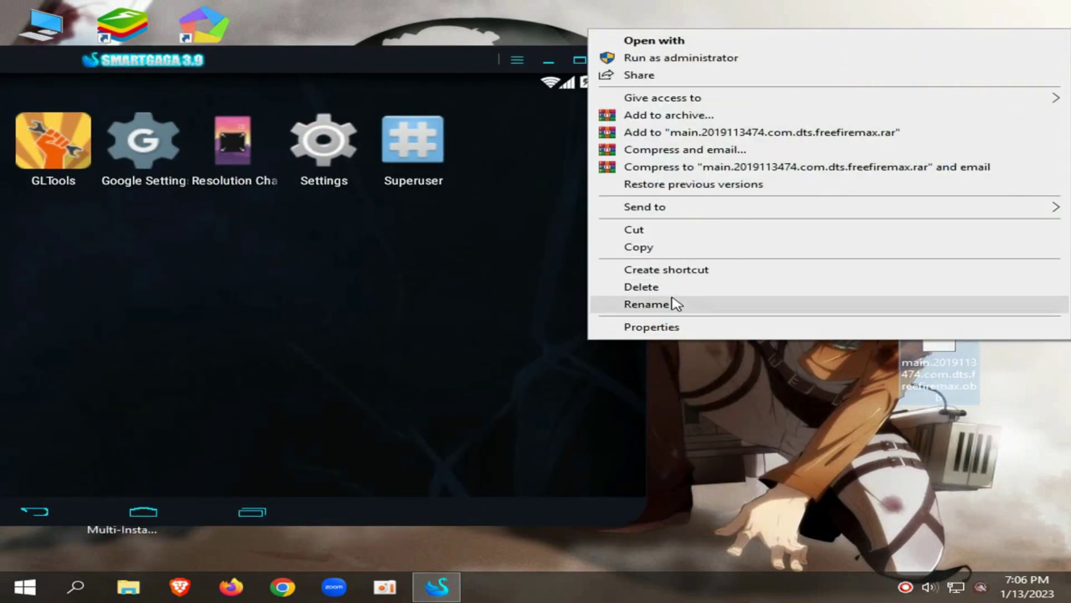
pyautogui.click(676, 328)
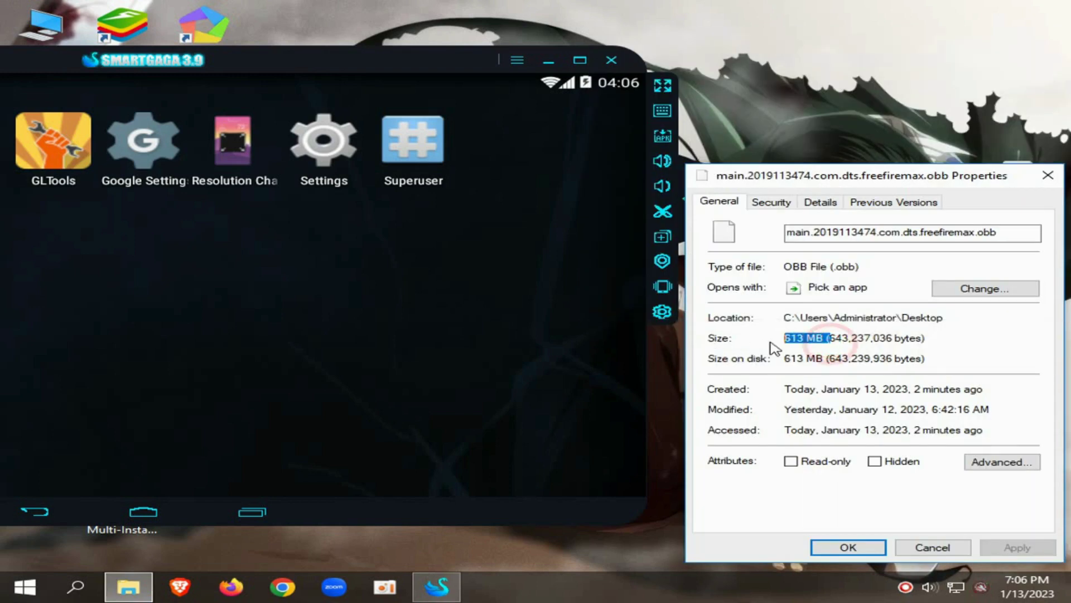
pyautogui.click(1048, 175)
# Minimize the emulator and create a new folder on the desktop
pyautogui.click(549, 60)
pyautogui.rightClick(599, 71)
pyautogui.click(644, 118)
pyautogui.click(956, 414)
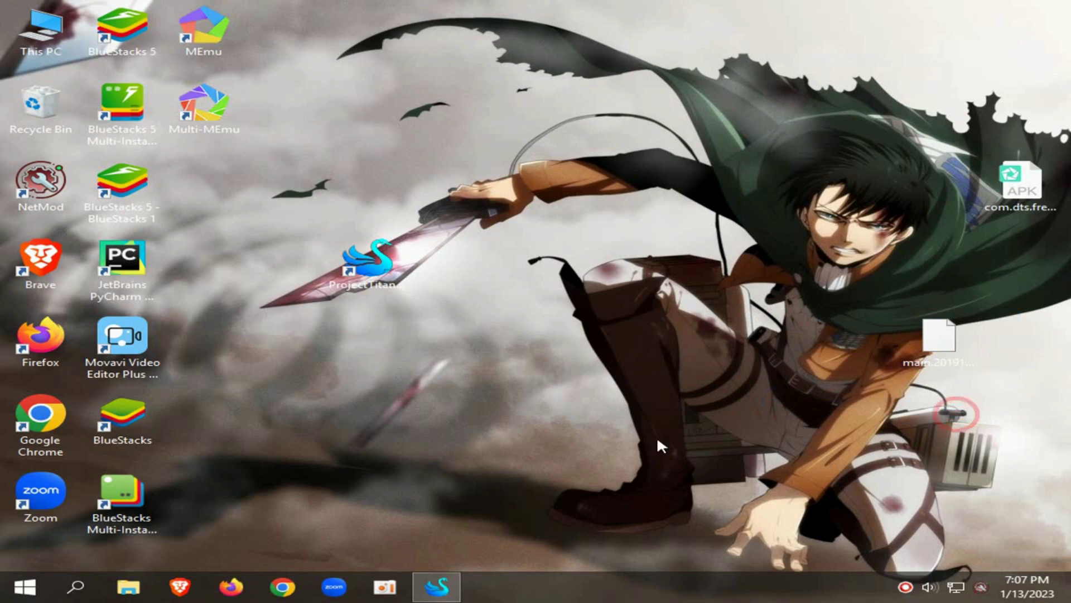
pyautogui.rightClick(246, 326)
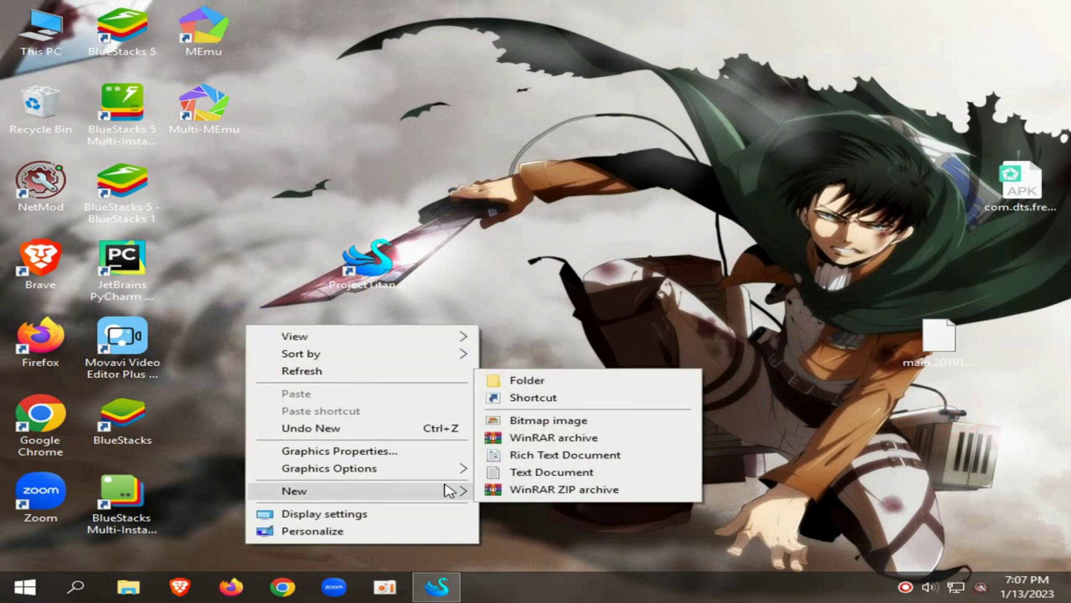
pyautogui.moveTo(459, 490)
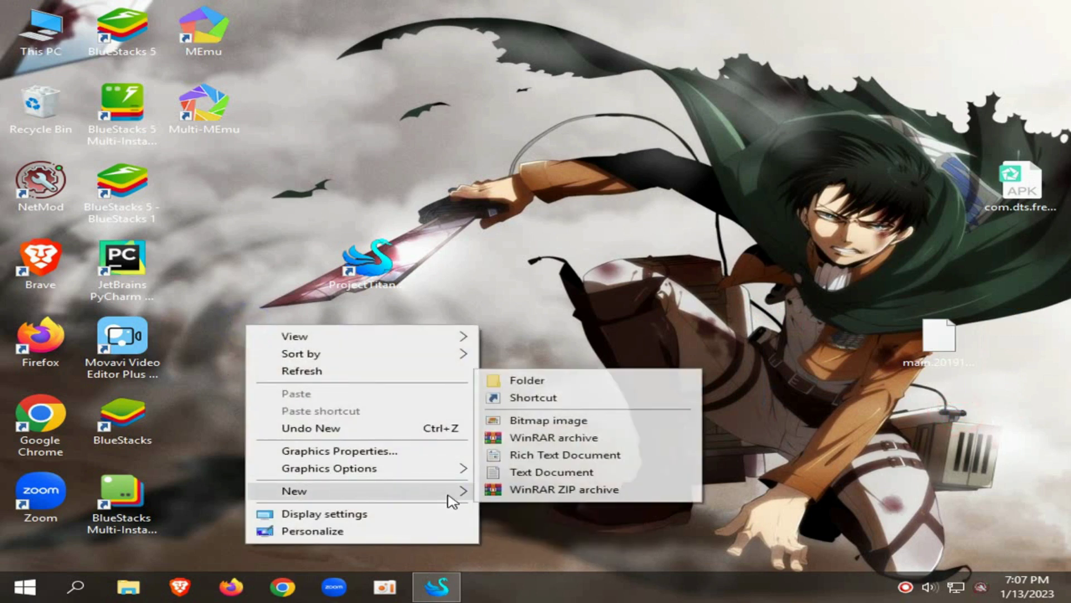
pyautogui.click(545, 373)
# Rename the new desktop folder to com.dts.freefiremax through its properties
pyautogui.rightClick(279, 341)
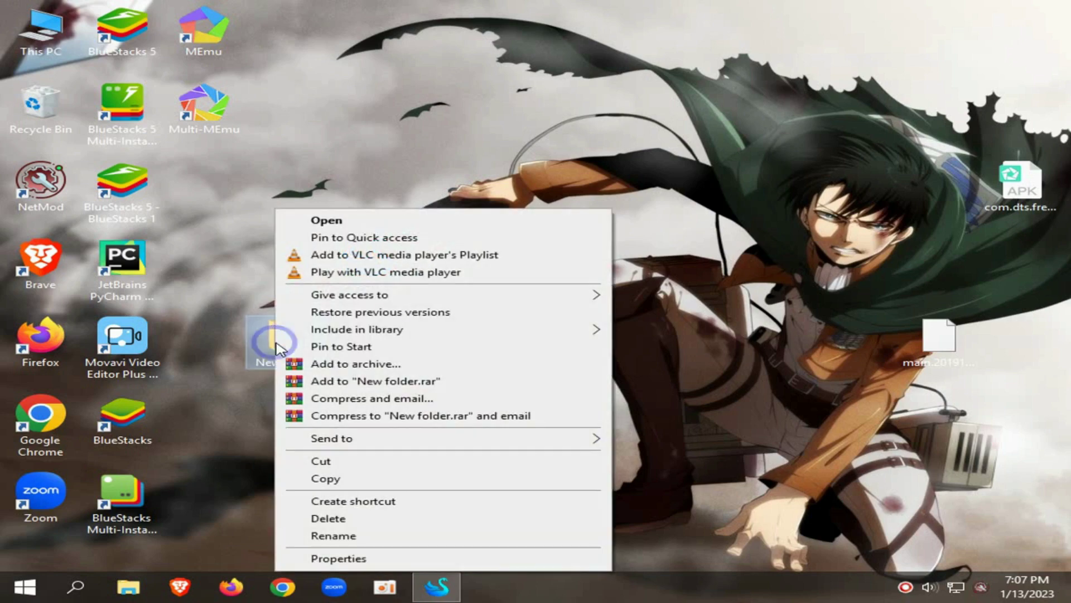
pyautogui.click(295, 554)
pyautogui.moveTo(479, 257); pyautogui.dragTo(313, 269)
pyautogui.press('BackSpace')
pyautogui.write('com.dts.freefiremax')
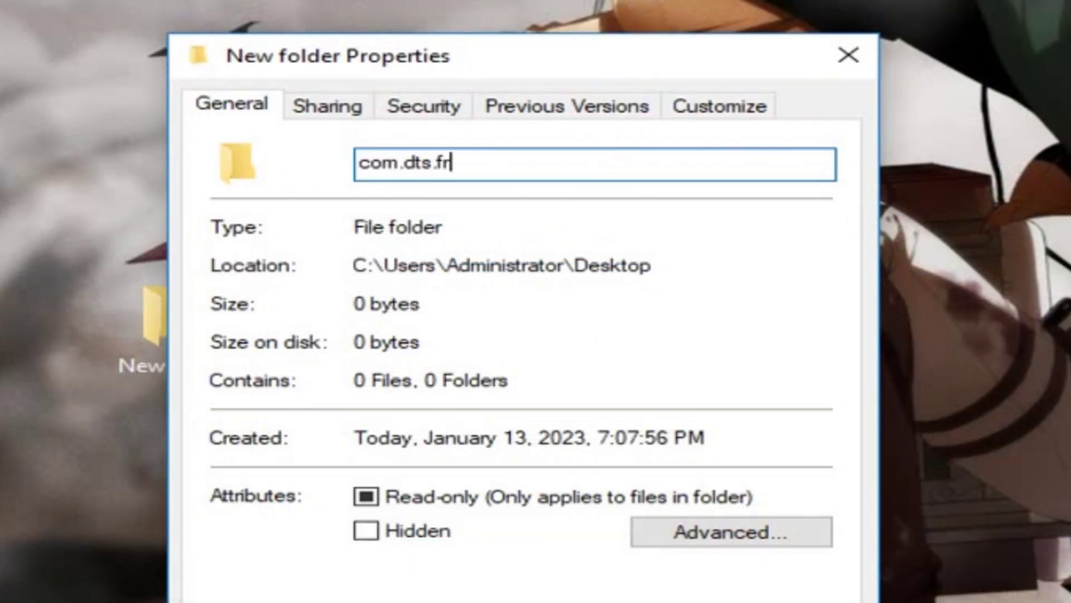
pyautogui.click(446, 162)
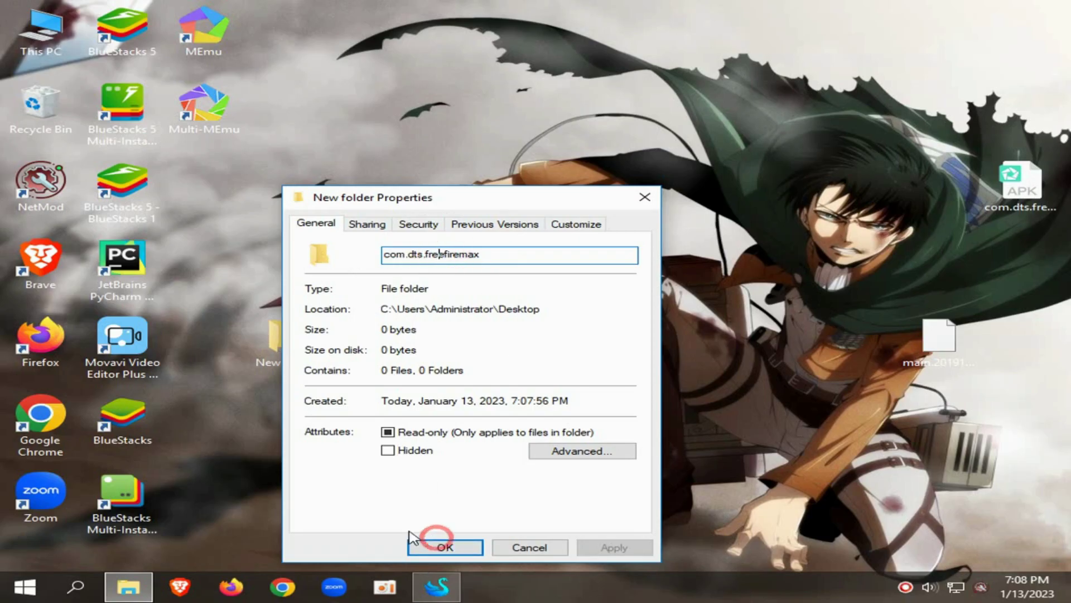
pyautogui.click(445, 547)
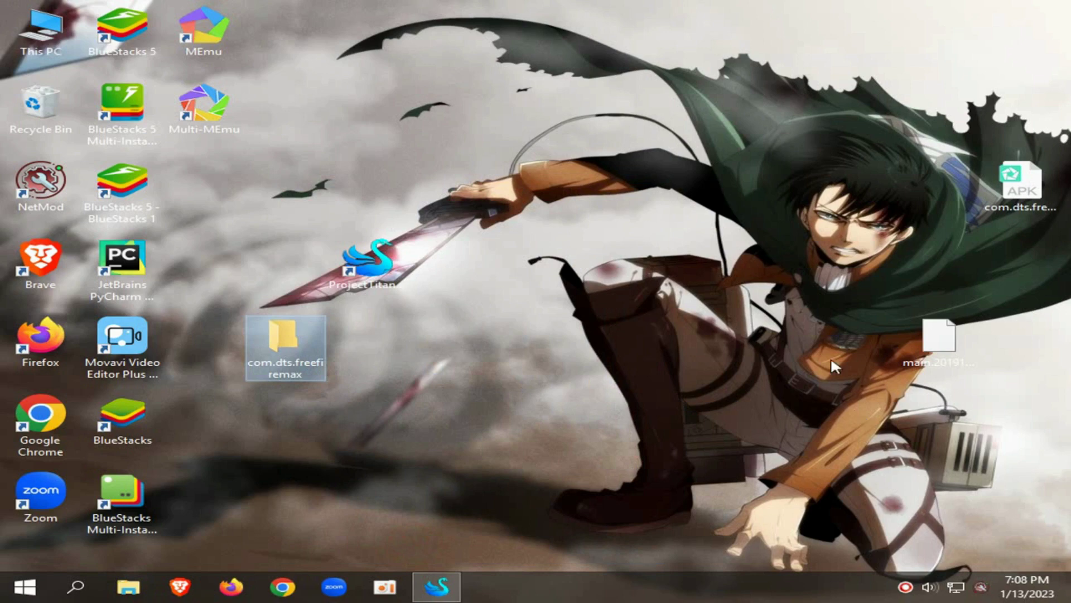
# Move main.2019113474.com.dts.freefiremax.obb from the desktop into the com.dts.freefiremax folder
pyautogui.moveTo(854, 276); pyautogui.dragTo(998, 401)
pyautogui.rightClick(903, 336)
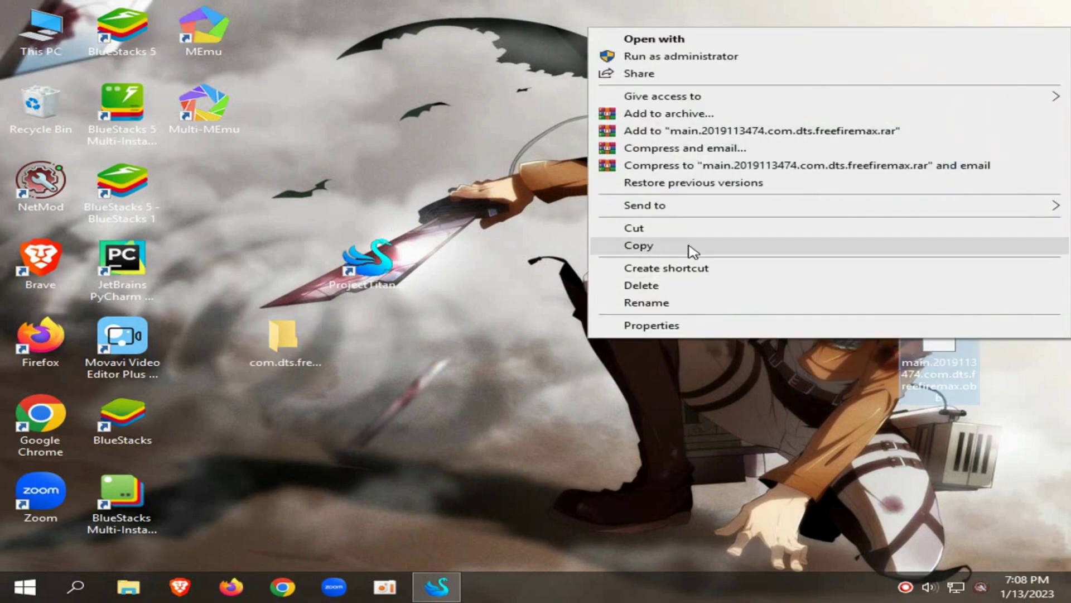
pyautogui.click(639, 226)
pyautogui.click(299, 319)
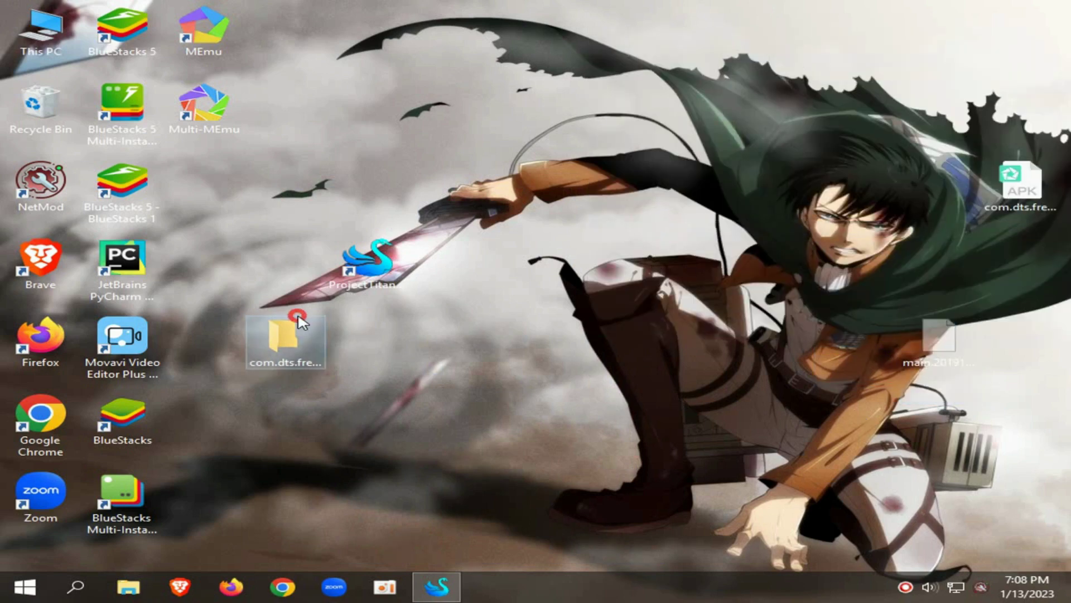
pyautogui.doubleClick(299, 320)
pyautogui.rightClick(476, 215)
pyautogui.click(521, 328)
pyautogui.moveTo(347, 183); pyautogui.dragTo(363, 99)
pyautogui.click(1046, 8)
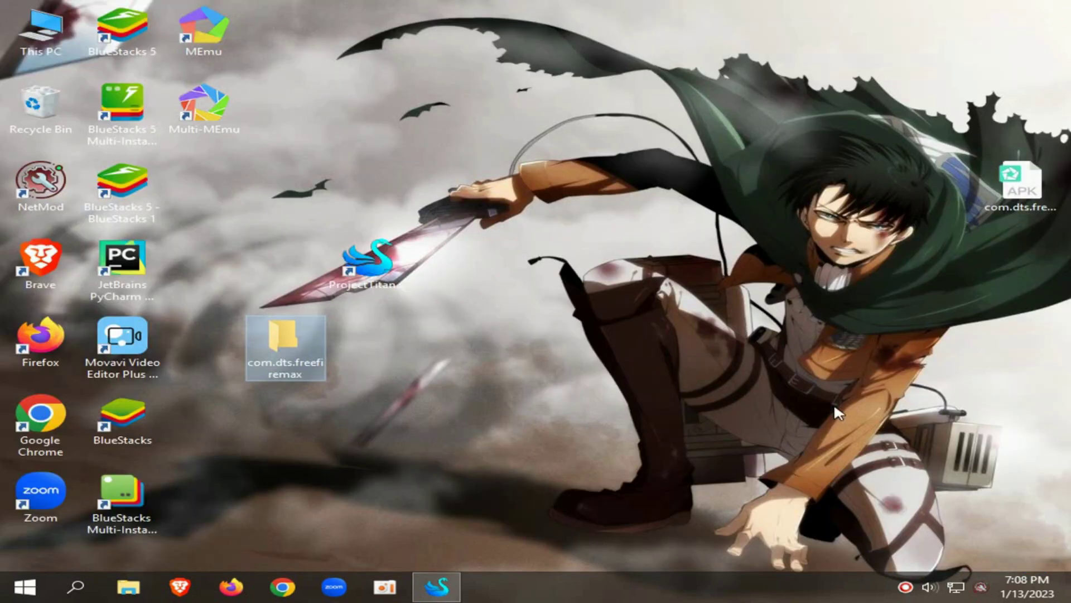
# Cut the com.dts.freefiremax folder and open the sharefs folder in the ProjectTitan shortcut's file location
pyautogui.click(287, 352)
pyautogui.rightClick(287, 352)
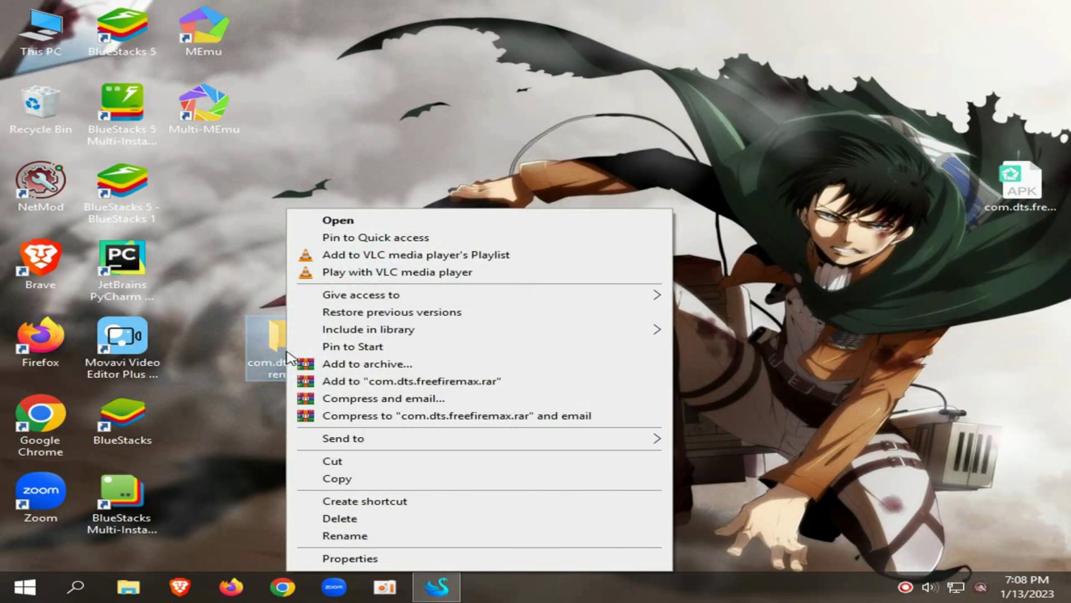
pyautogui.click(332, 462)
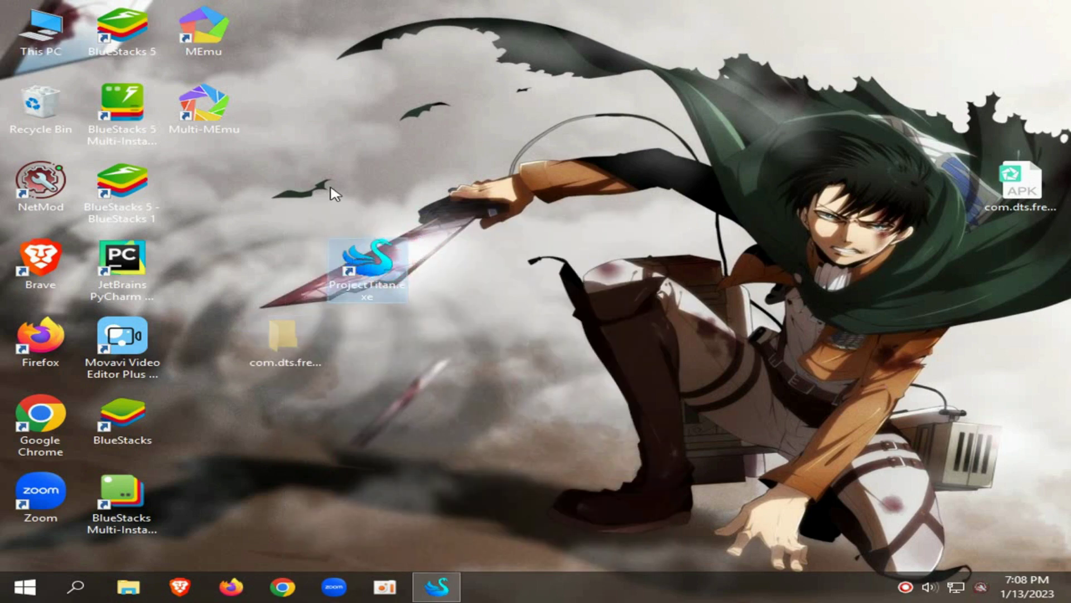
pyautogui.rightClick(377, 252)
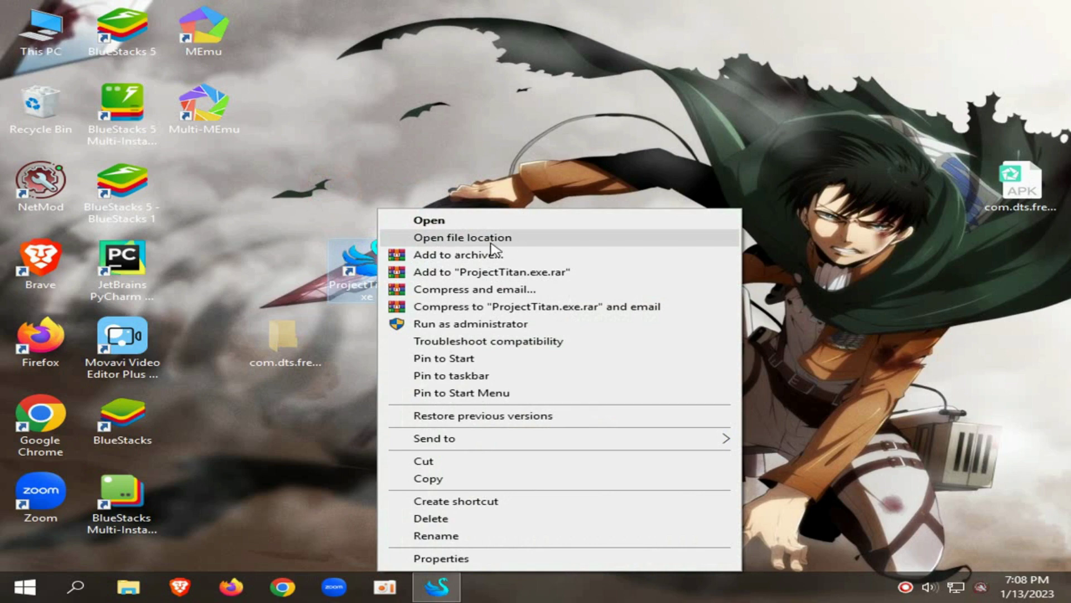
pyautogui.click(508, 238)
pyautogui.scroll(15, 497, 249)
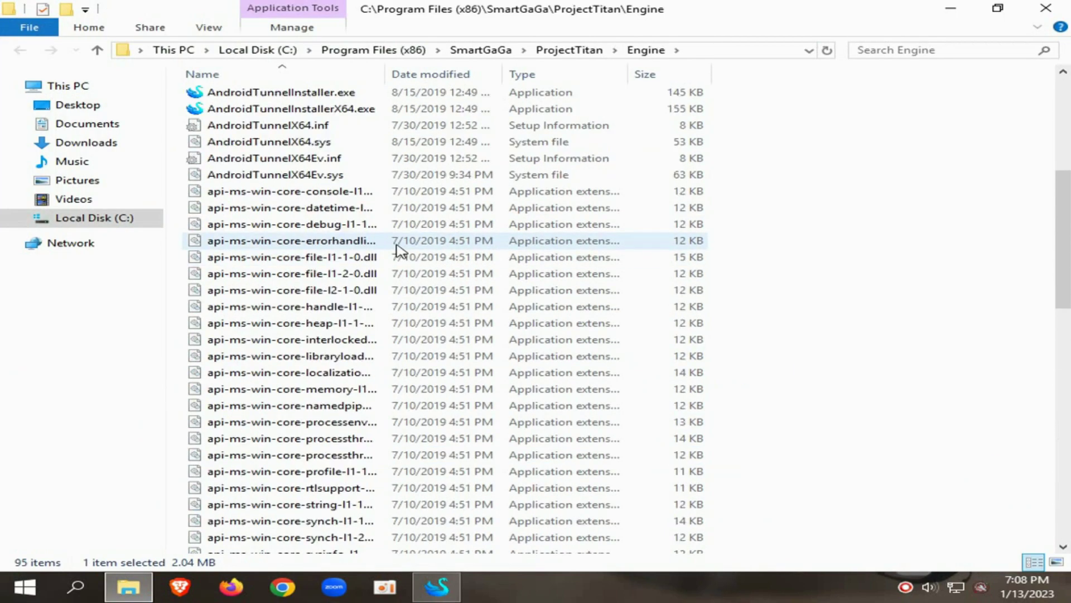
pyautogui.click(226, 231)
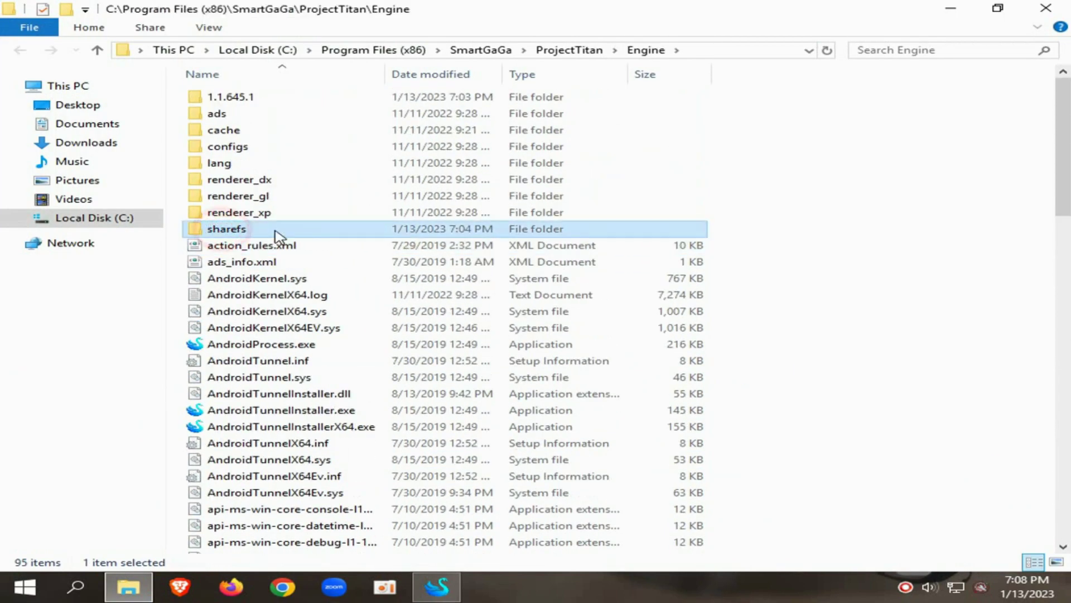
pyautogui.doubleClick(289, 230)
# Paste the com.dts.freefiremax folder into sharefs, check its contents and return to the desktop
pyautogui.moveTo(292, 196); pyautogui.dragTo(491, 371)
pyautogui.rightClick(324, 196)
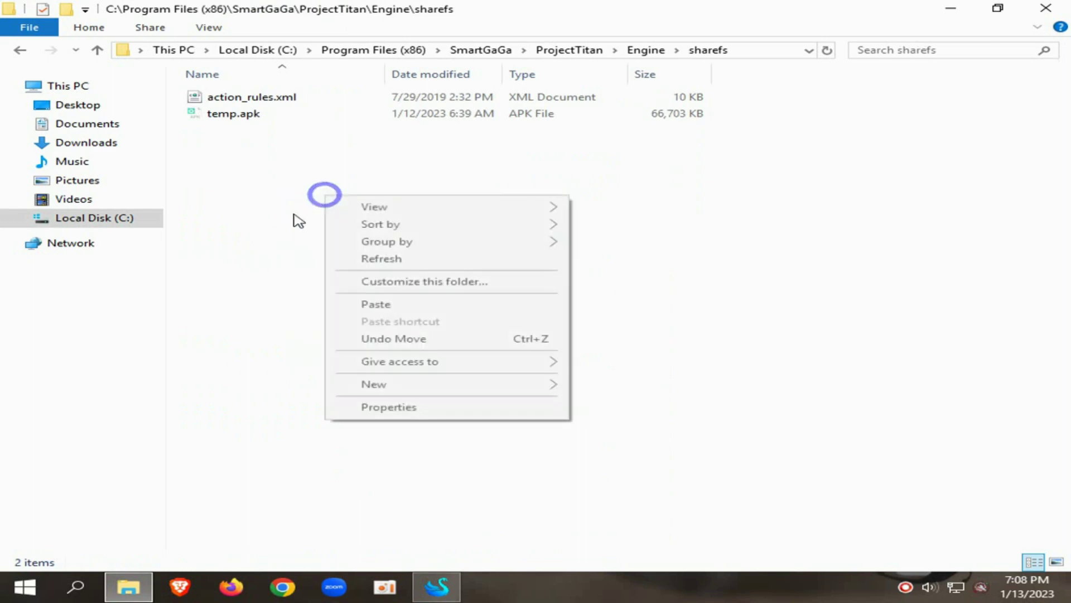
pyautogui.click(383, 306)
pyautogui.doubleClick(306, 97)
pyautogui.click(1047, 8)
pyautogui.rightClick(608, 99)
pyautogui.click(664, 145)
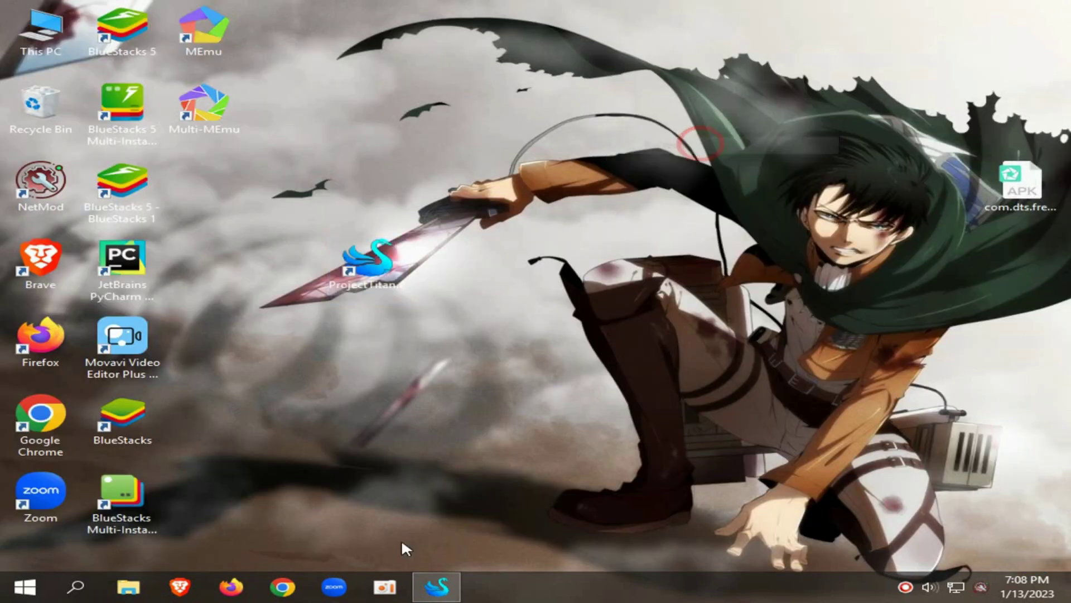
# Restore the emulator, open the FX file manager past its trial notice, and open com.dts.freefiremax in the System share folder
pyautogui.click(437, 585)
pyautogui.moveTo(234, 59); pyautogui.dragTo(615, 65)
pyautogui.moveTo(696, 289); pyautogui.dragTo(617, 310)
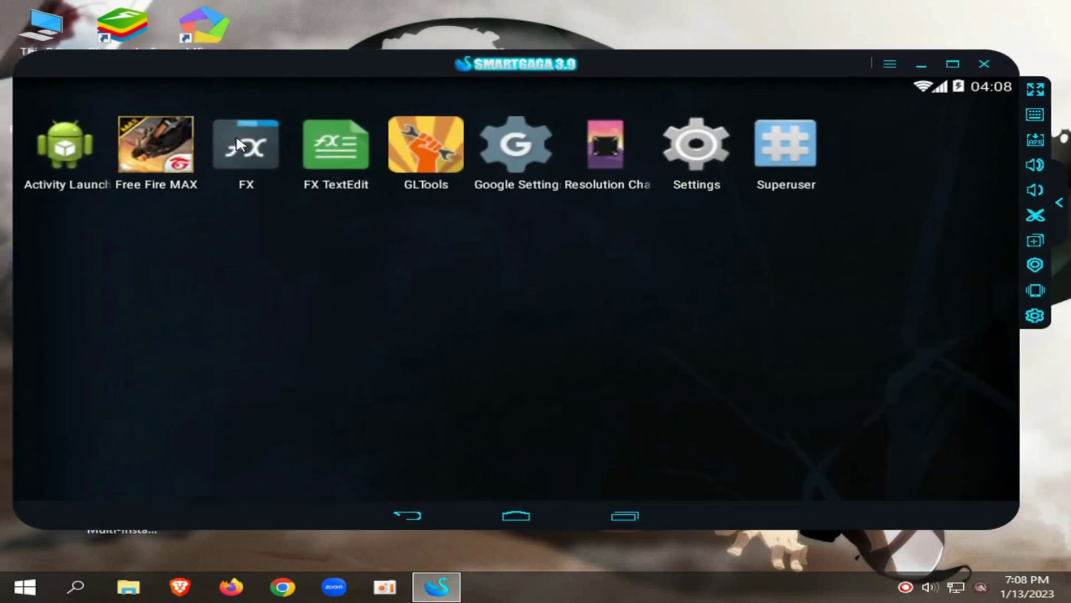
pyautogui.click(236, 137)
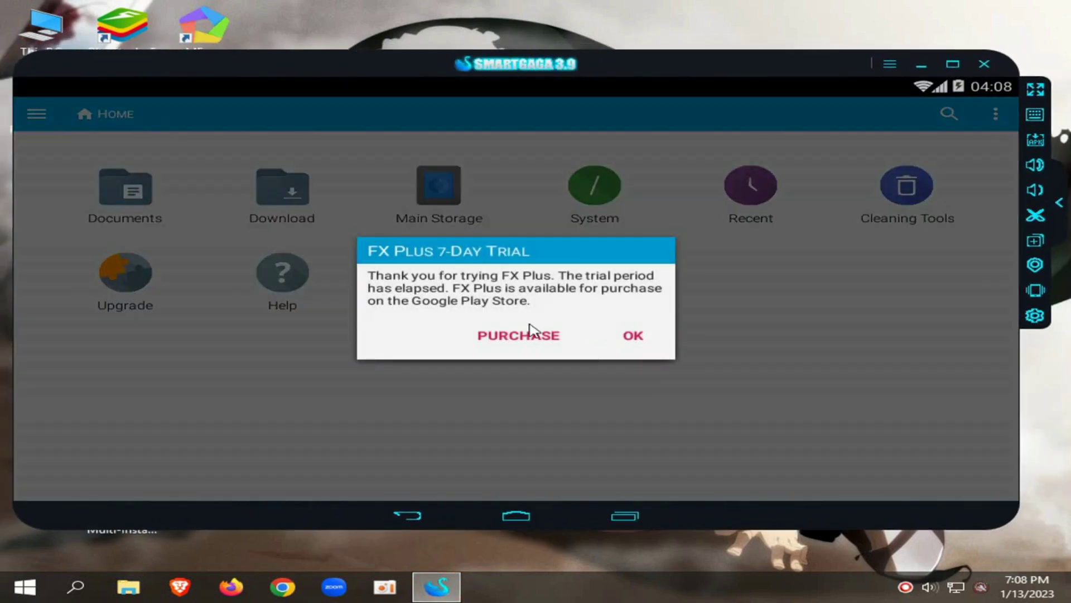
pyautogui.click(639, 335)
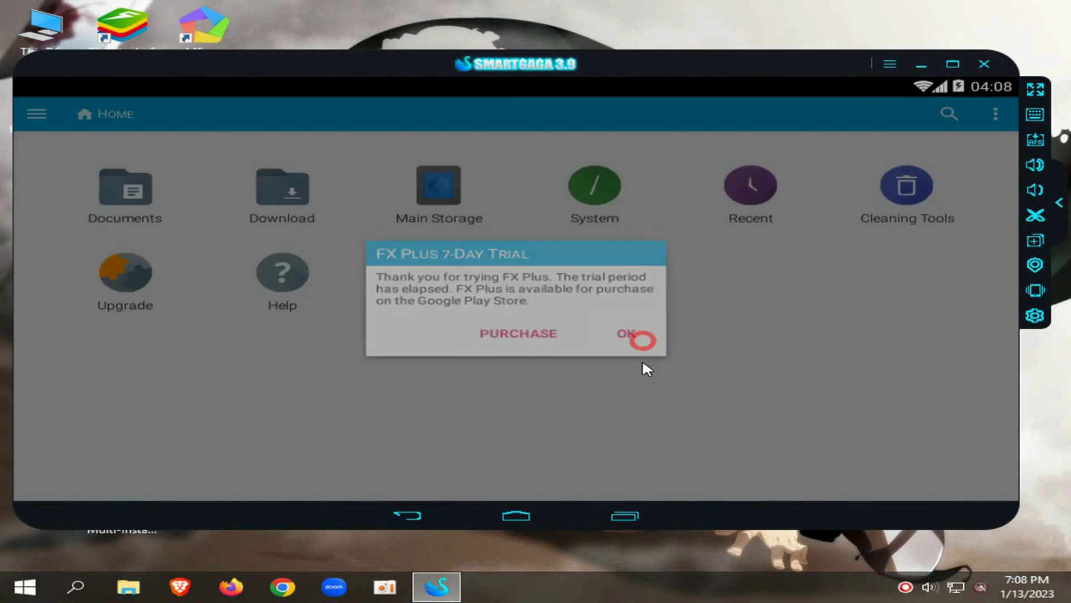
pyautogui.click(591, 226)
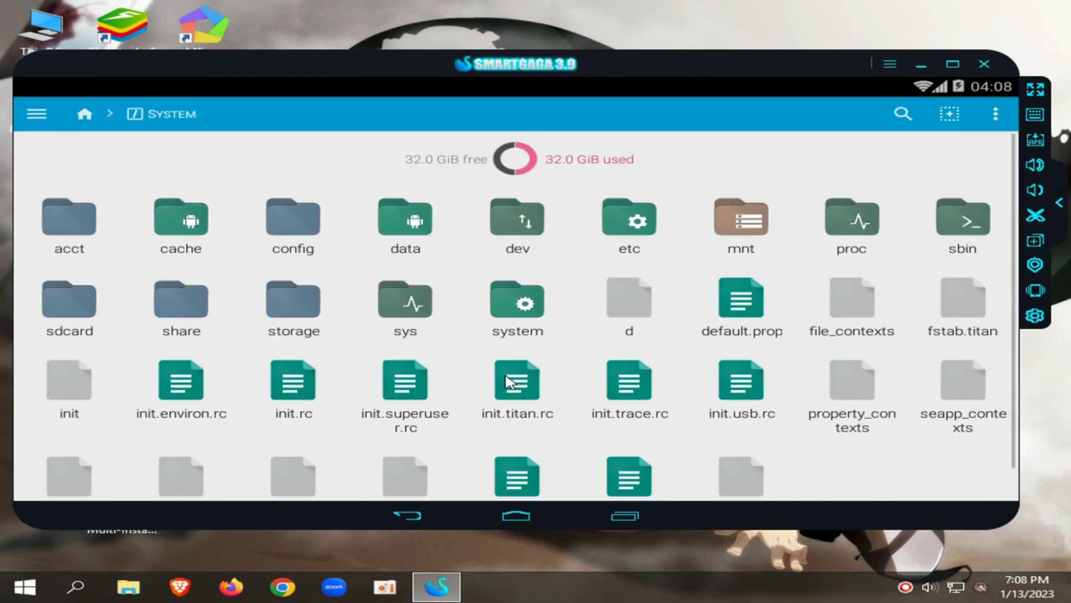
pyautogui.click(167, 316)
pyautogui.click(58, 192)
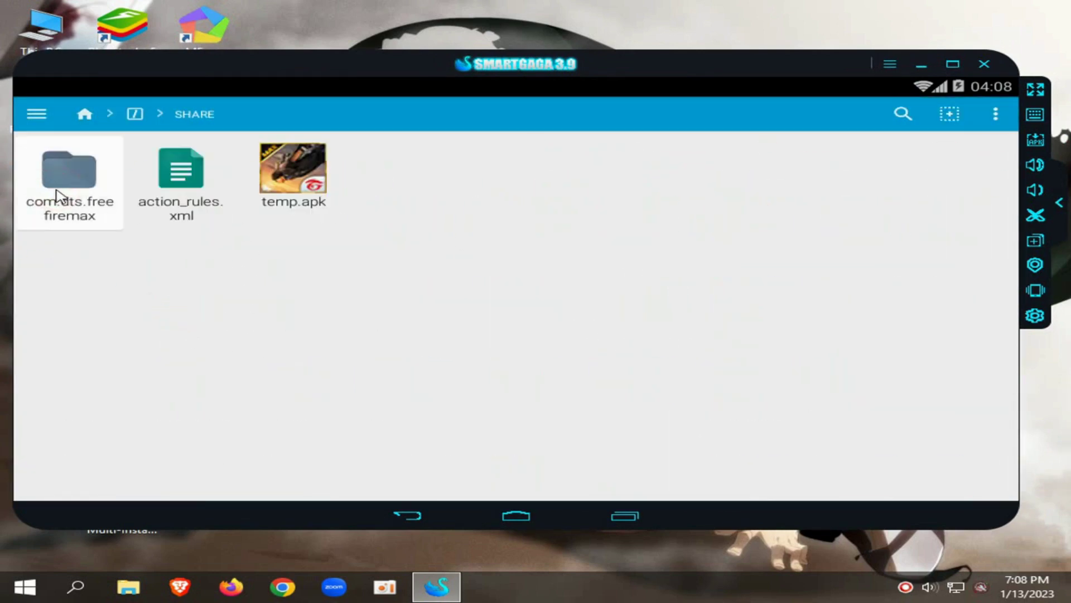
# Go back to the share folder and cut the com.dts.freefiremax folder
pyautogui.click(206, 114)
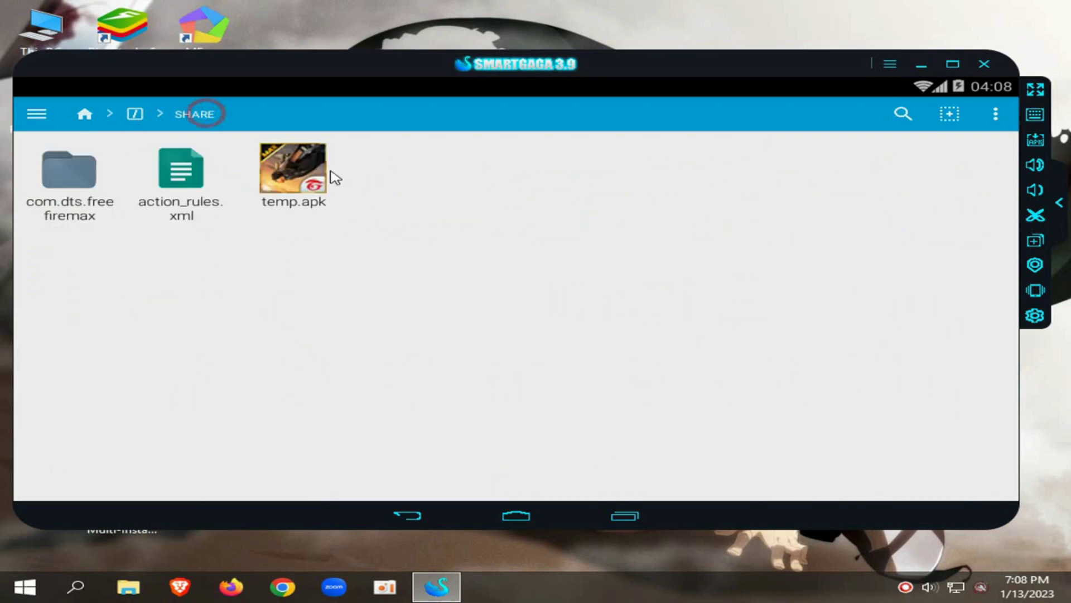
pyautogui.click(948, 116)
pyautogui.click(77, 186)
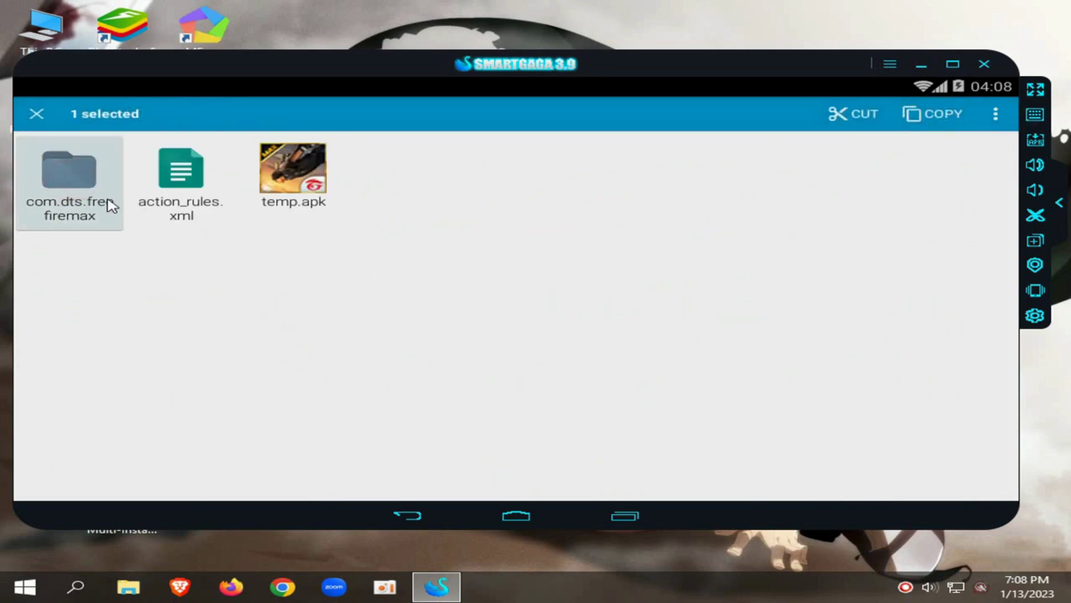
pyautogui.click(847, 112)
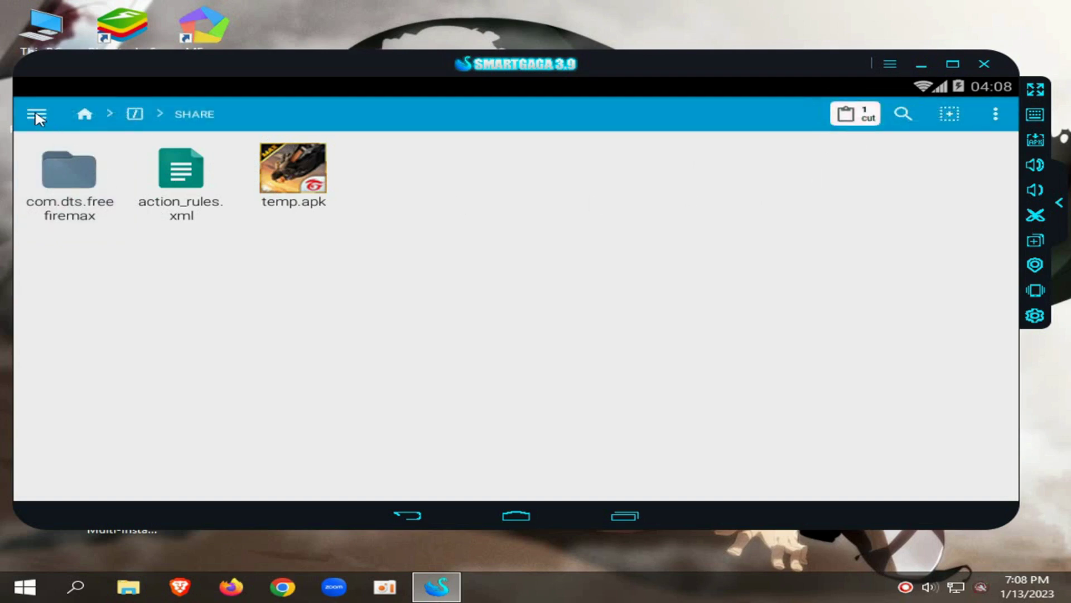
# Open the Android folder in Main Storage and create a new folder named obb in it
pyautogui.click(35, 113)
pyautogui.click(212, 123)
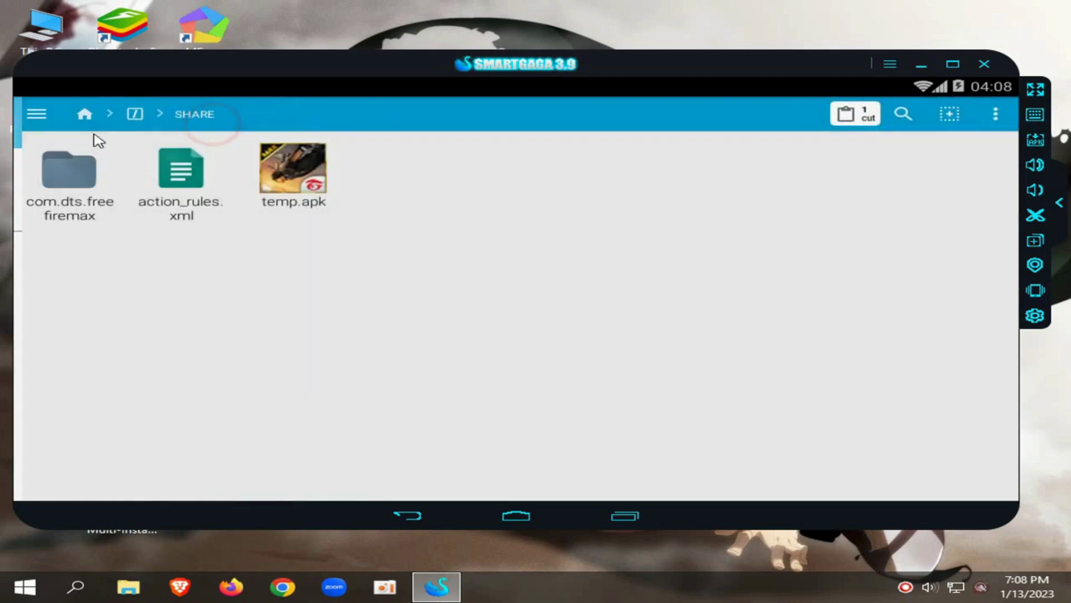
pyautogui.click(82, 114)
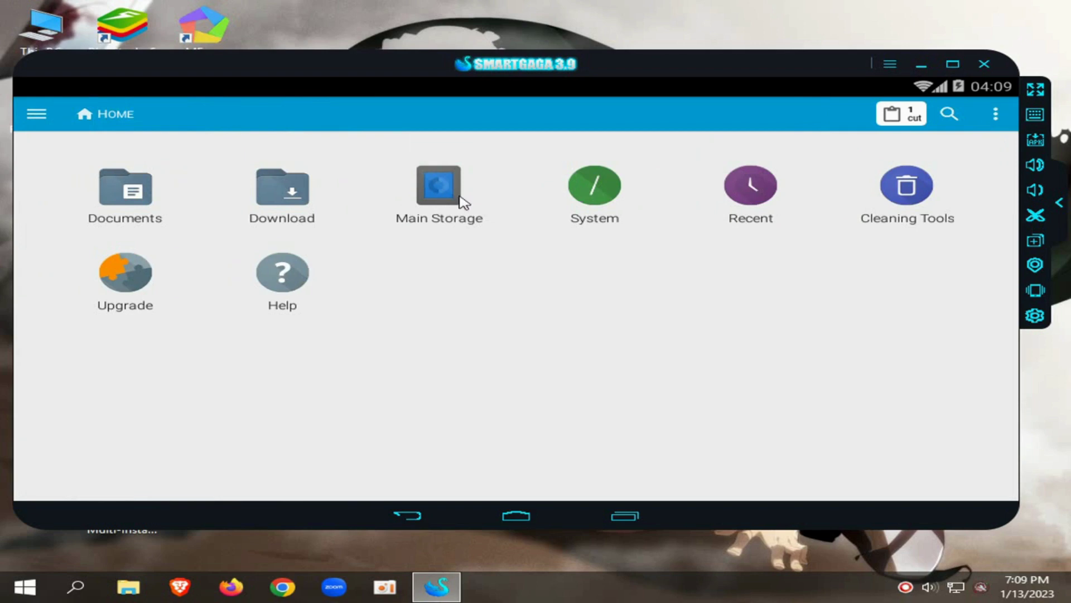
pyautogui.click(461, 200)
pyautogui.click(77, 229)
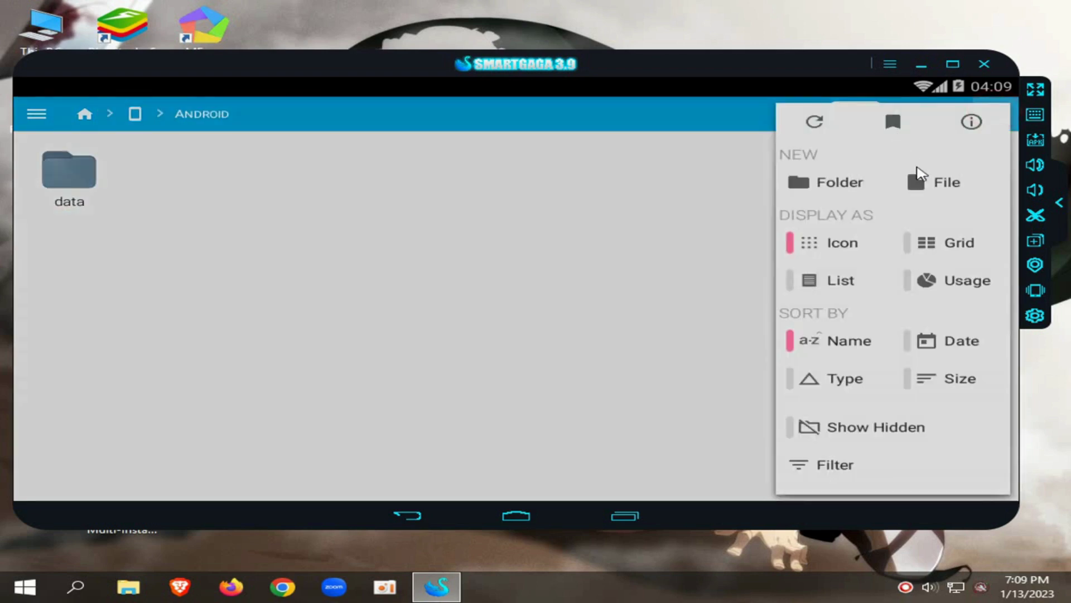
pyautogui.click(825, 183)
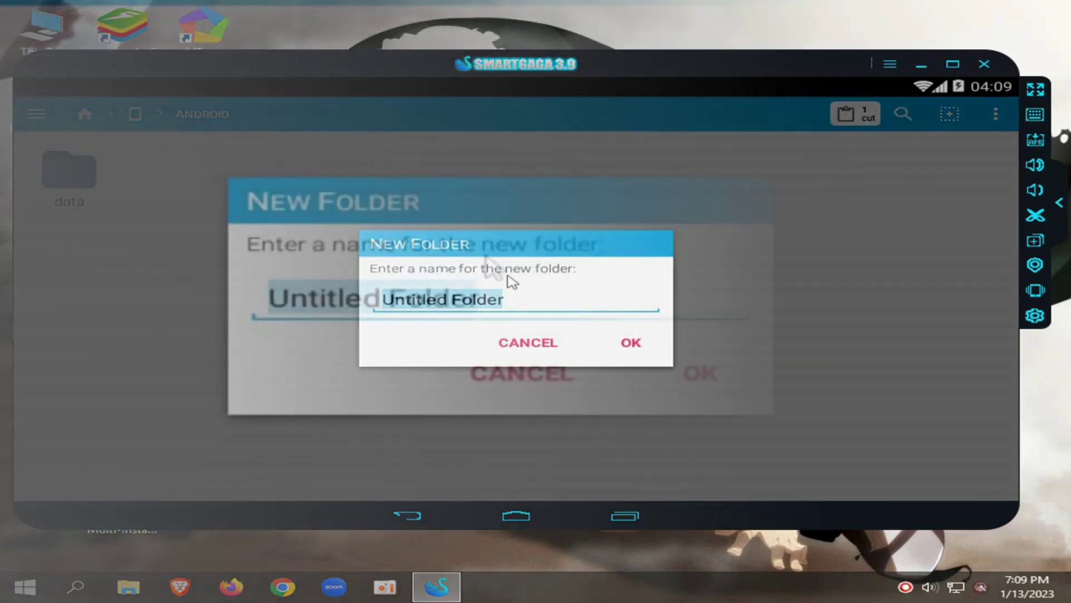
pyautogui.press('BackSpace')
pyautogui.write('obb')
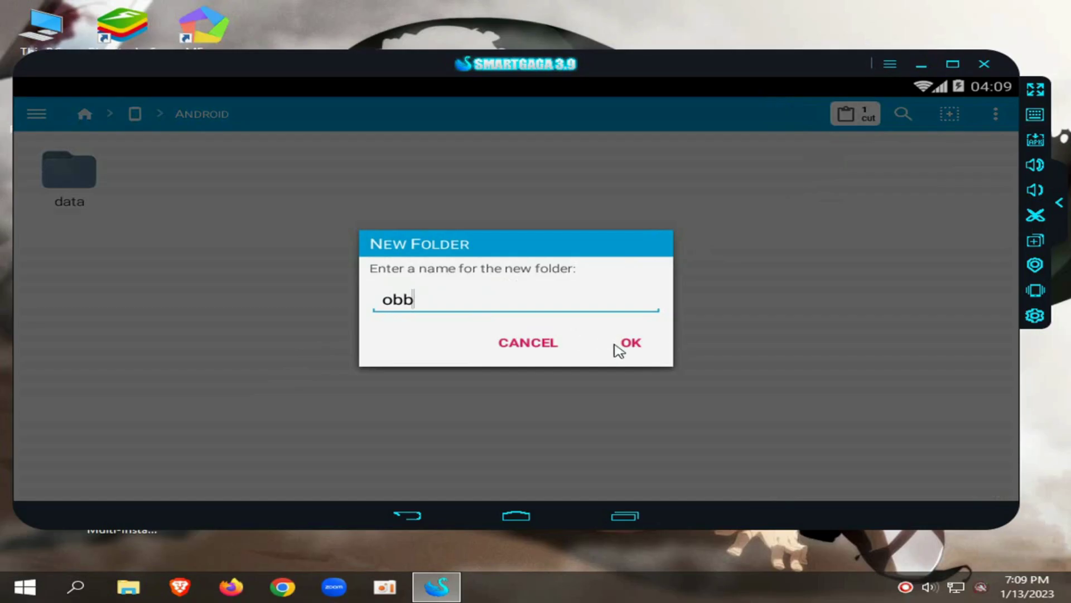
pyautogui.click(633, 343)
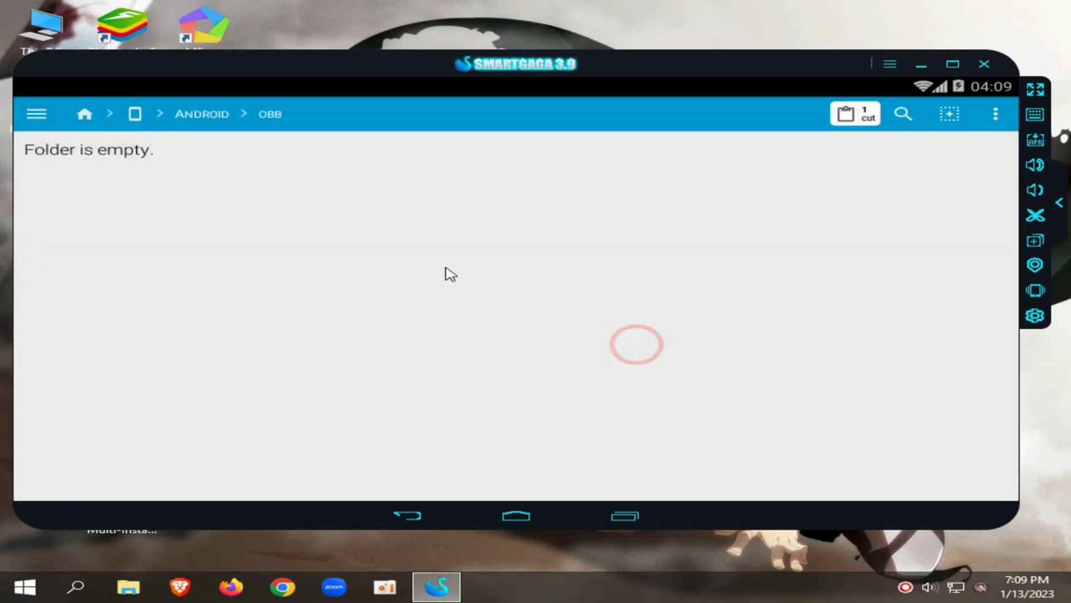
# Paste the cut com.dts.freefiremax folder into obb, check its contents and go back to the Android folder
pyautogui.click(868, 116)
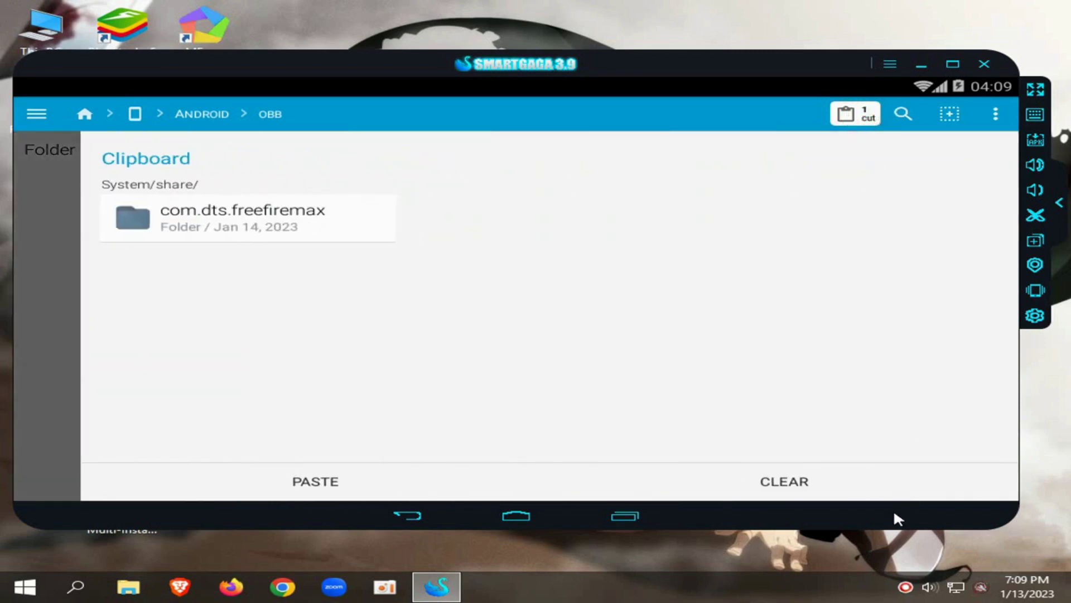
pyautogui.click(366, 482)
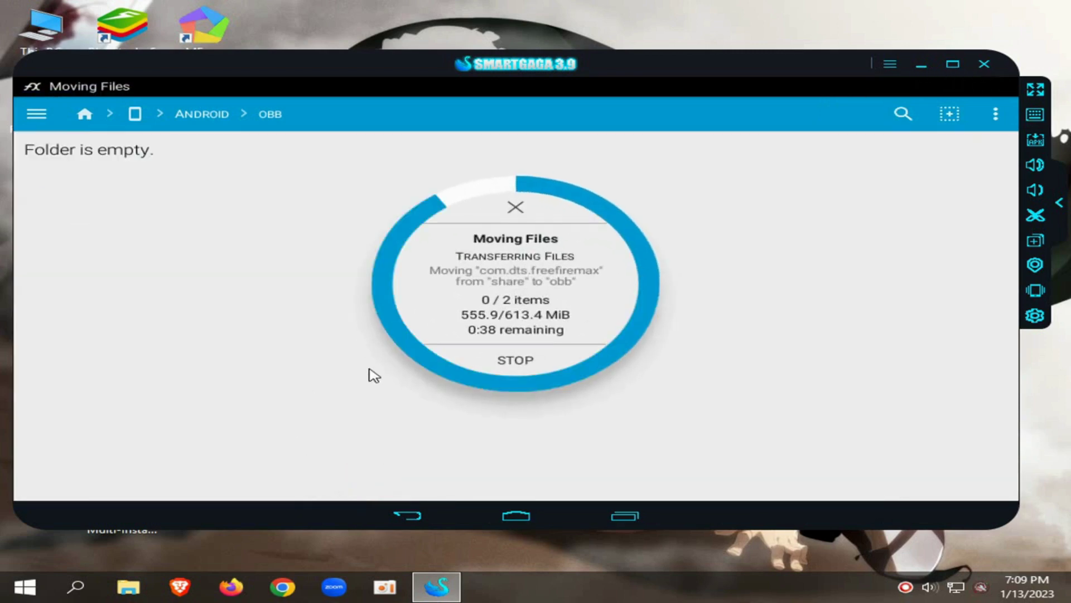
pyautogui.click(76, 204)
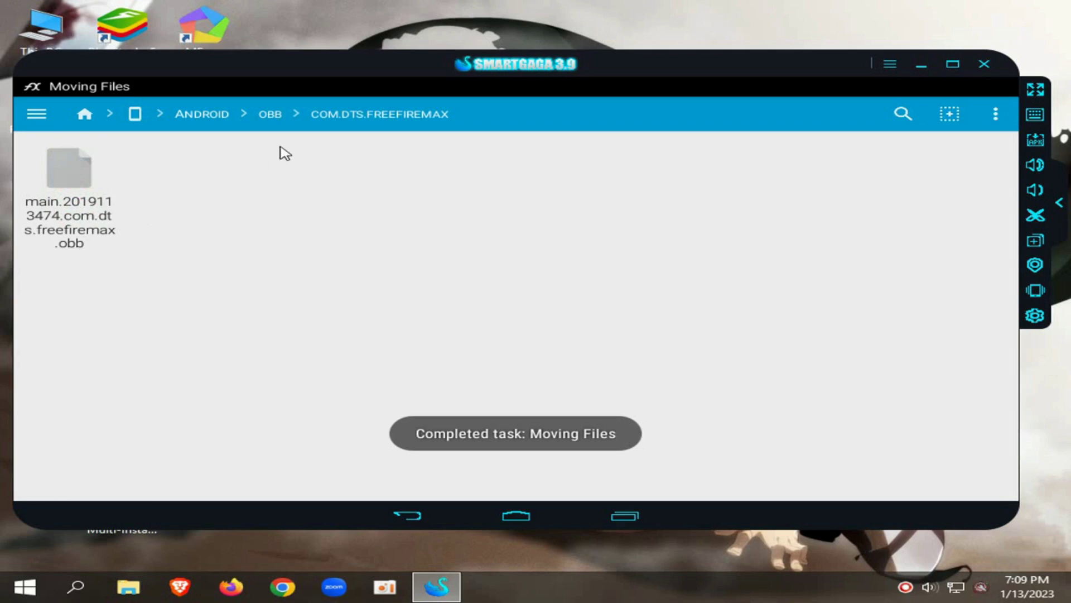
pyautogui.click(269, 112)
pyautogui.click(217, 118)
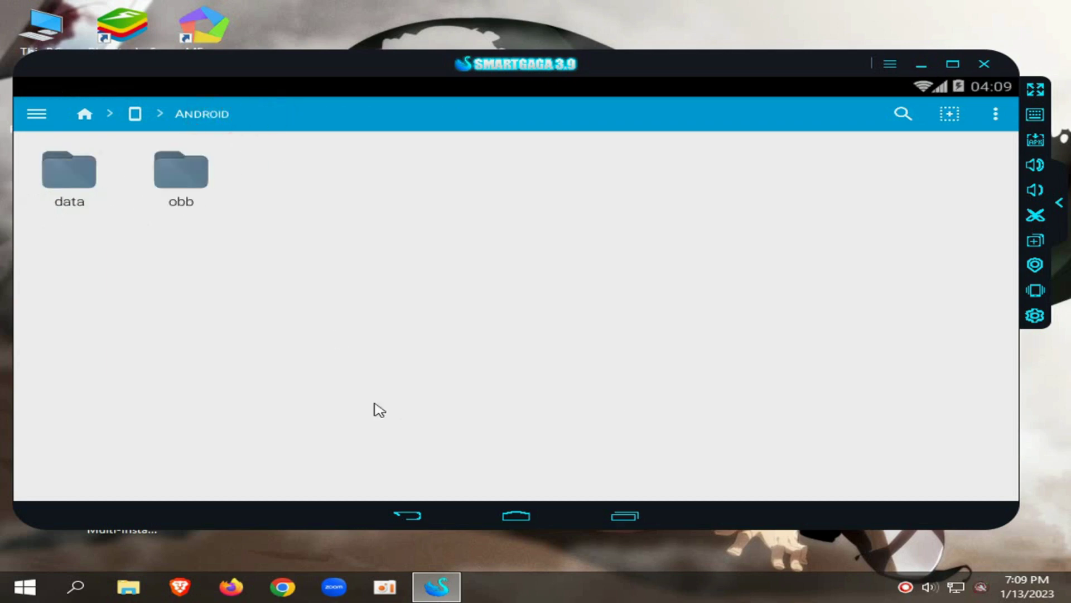
# Dismiss the FX file manager from the recent apps and launch Free Fire MAX
pyautogui.click(626, 516)
pyautogui.moveTo(813, 363); pyautogui.dragTo(900, 306)
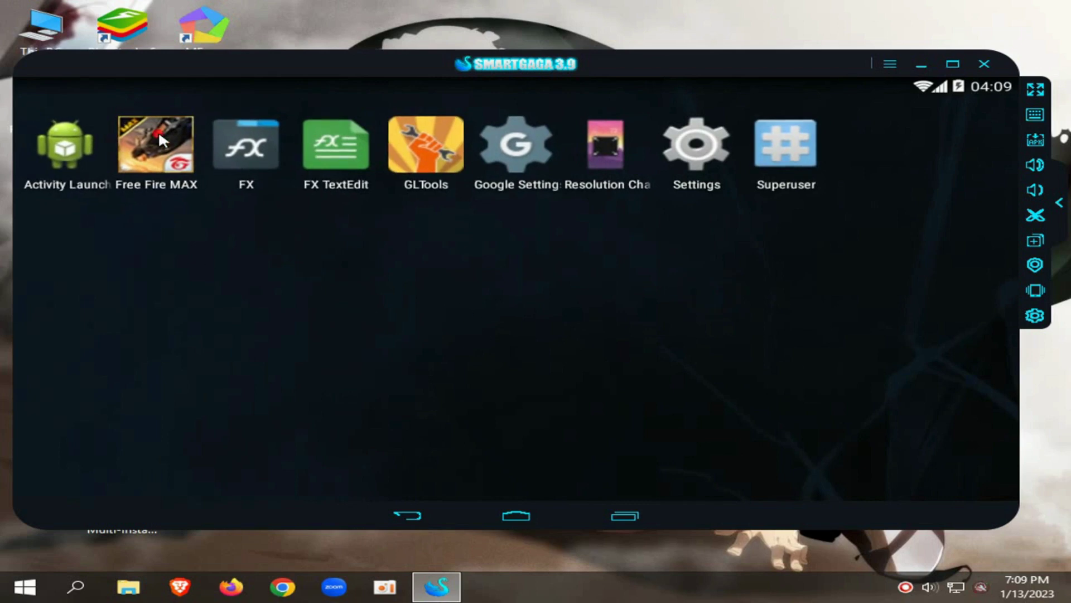
pyautogui.click(161, 140)
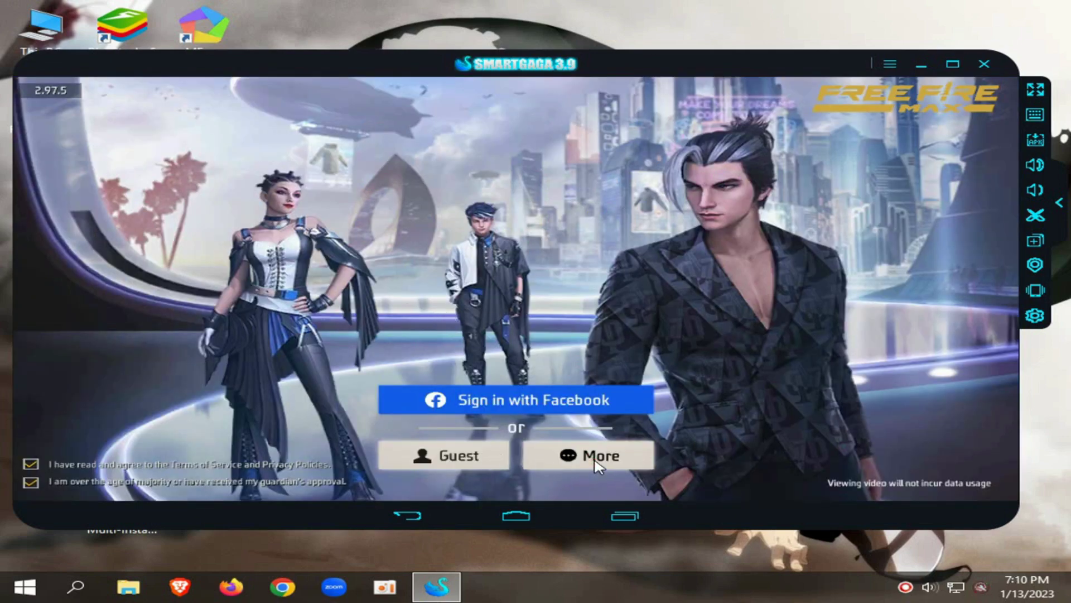
# Look at the game's additional sign-in options, close them and sign in with Facebook
pyautogui.click(597, 463)
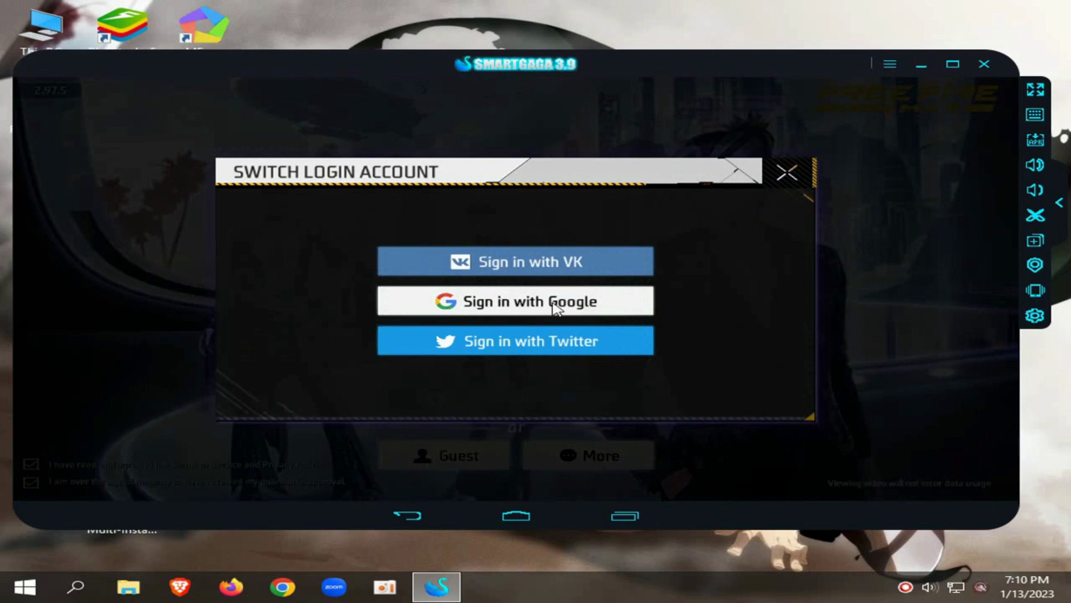
pyautogui.click(788, 176)
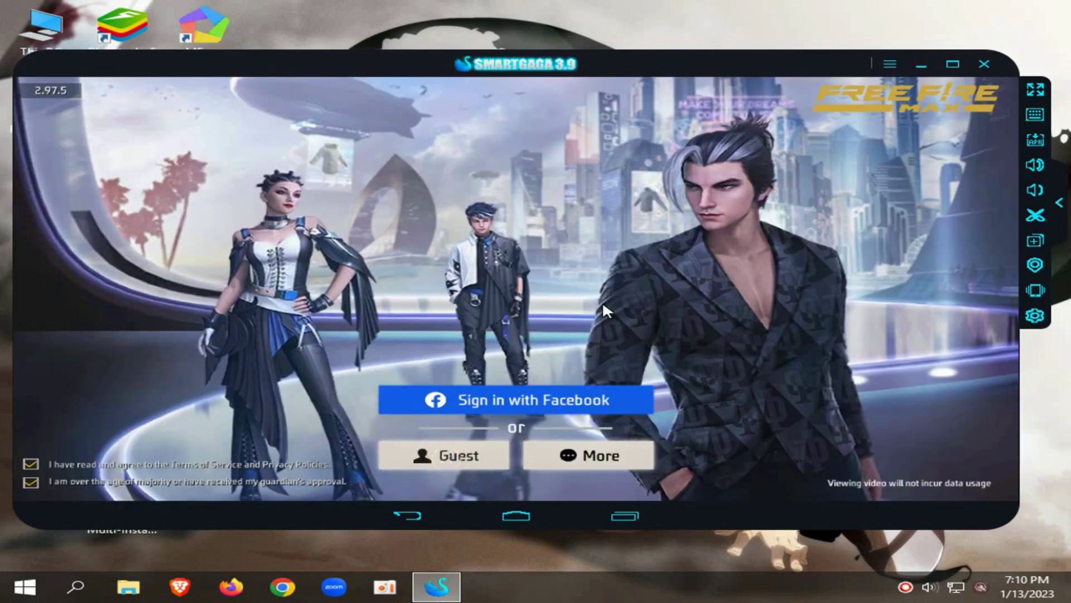
pyautogui.click(557, 394)
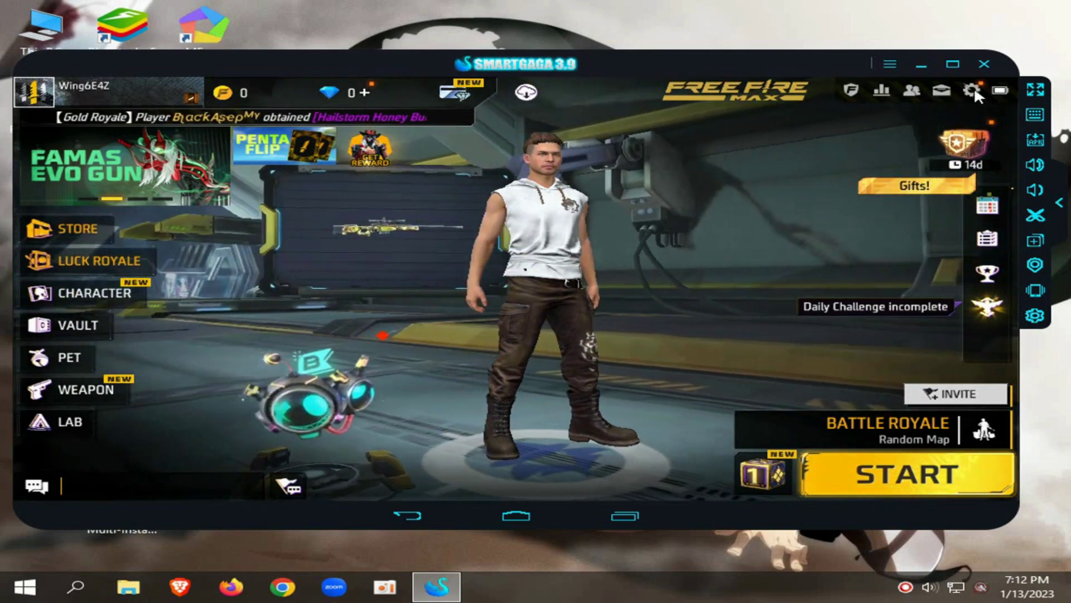
# Review the Sound, Display, Auto Pickup and Controls sections of the game settings
pyautogui.click(974, 86)
pyautogui.click(137, 329)
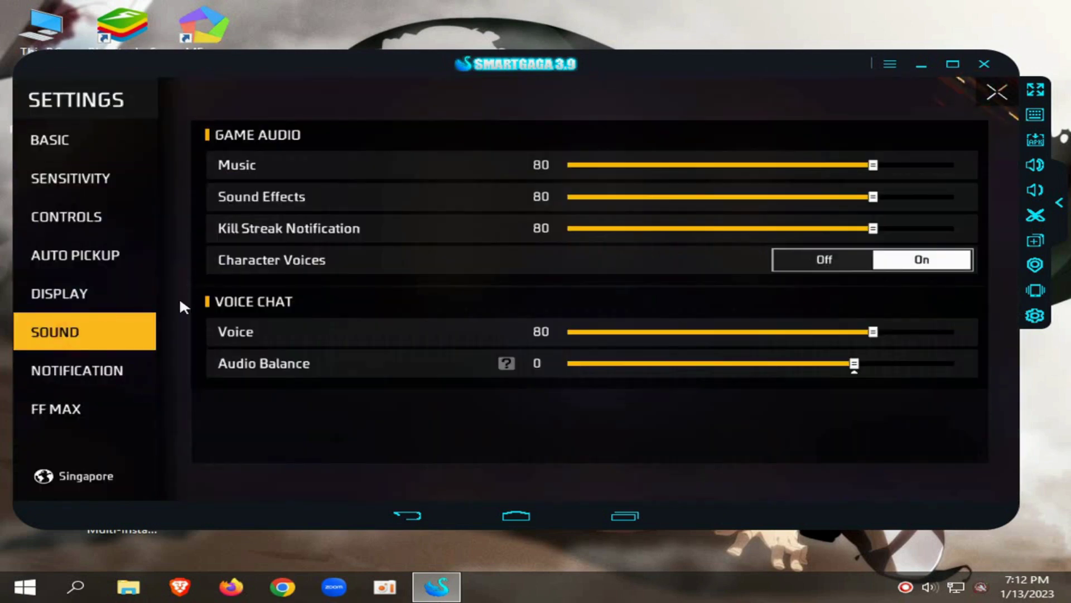
pyautogui.click(106, 302)
pyautogui.click(84, 255)
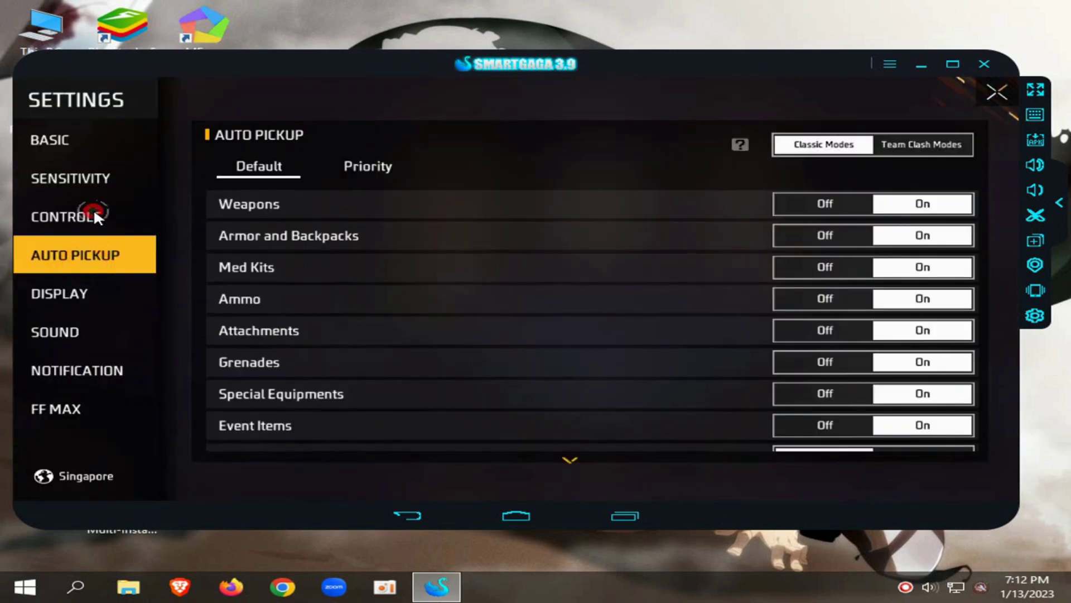
pyautogui.click(62, 213)
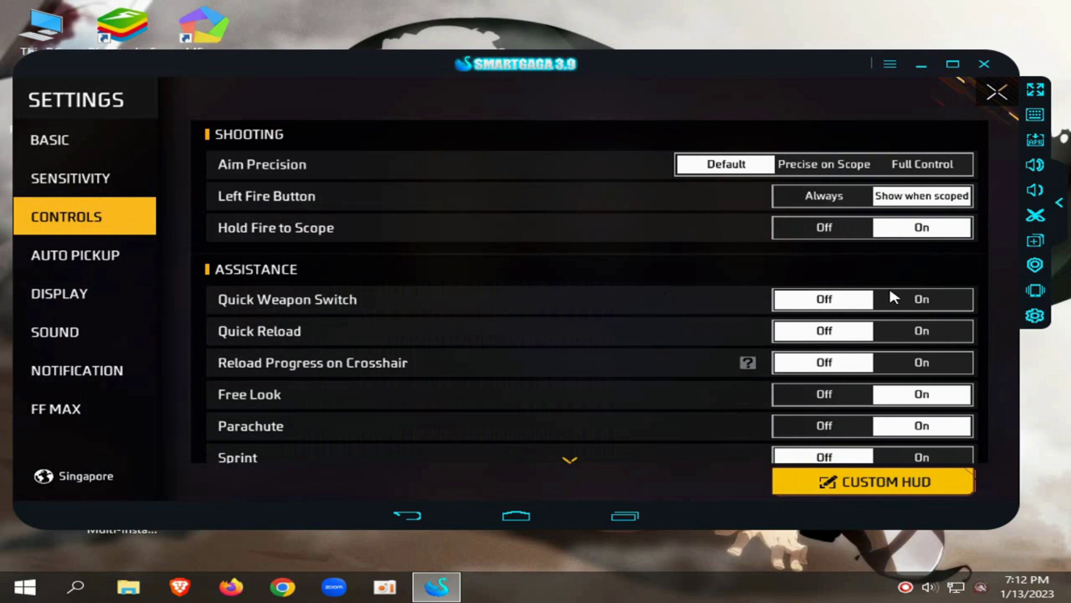
pyautogui.scroll(-5, 887, 301)
pyautogui.click(905, 398)
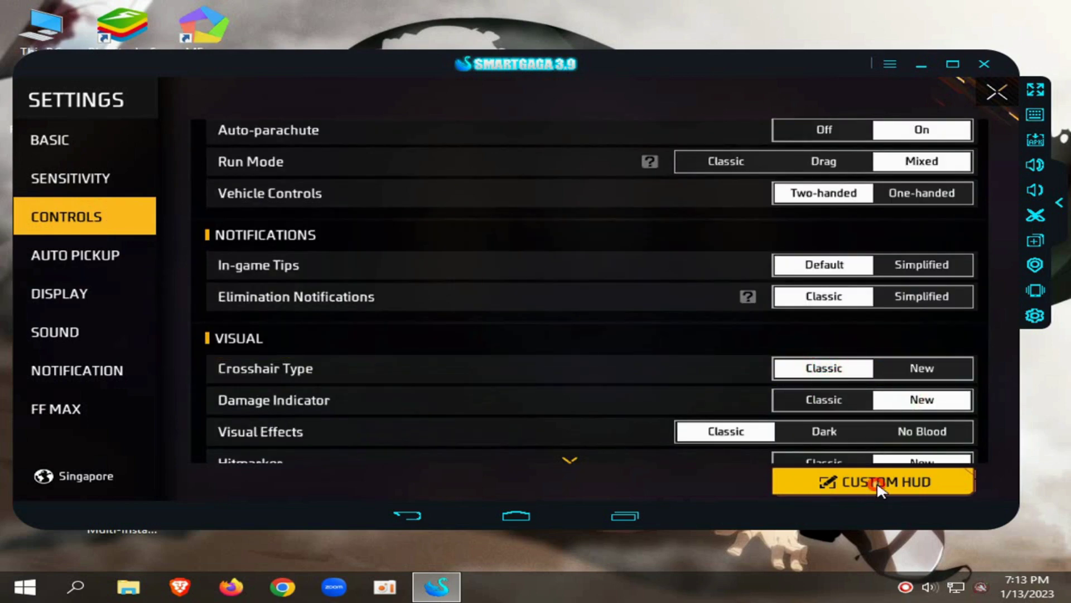
# Open the custom HUD editor, switch to Preset 1 and select the grenade control
pyautogui.click(880, 484)
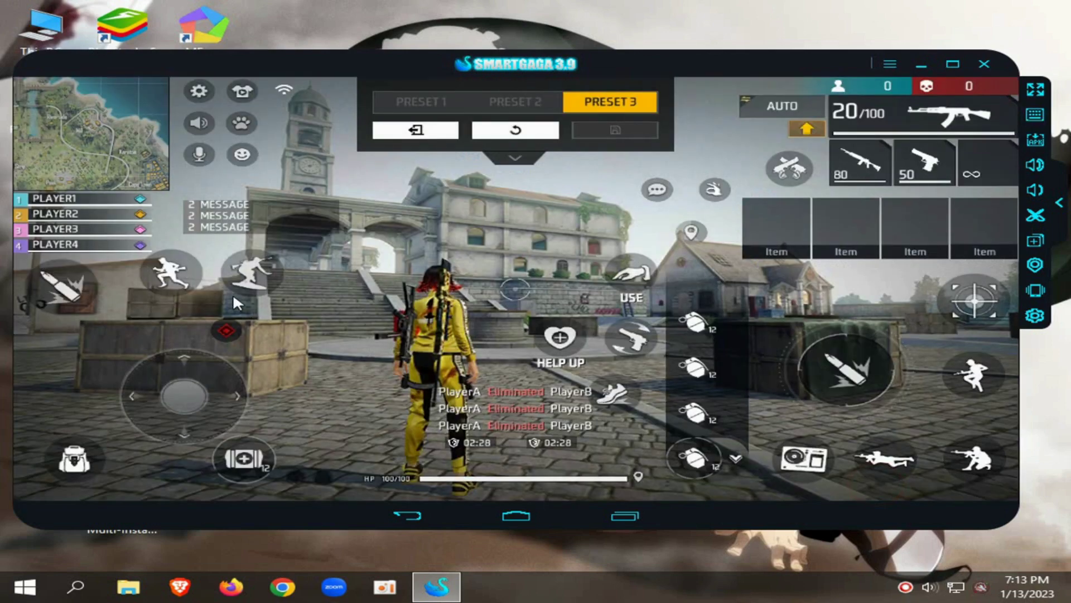
pyautogui.click(427, 109)
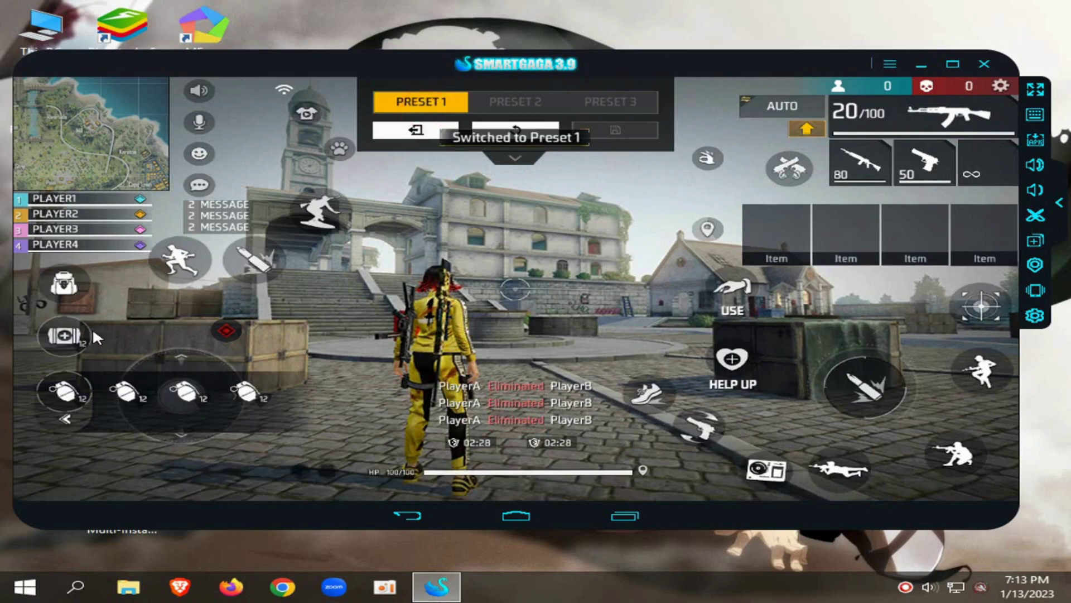
pyautogui.click(64, 393)
# Open the emulator's keymapping panel and check the game's key mapping over the HUD
pyautogui.click(1035, 115)
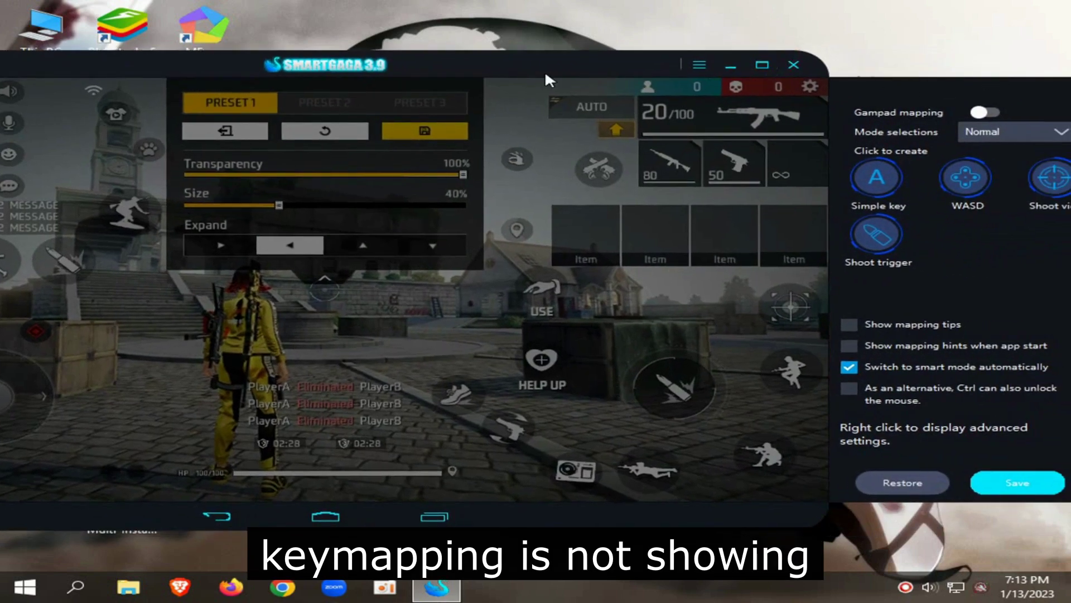
pyautogui.moveTo(487, 73); pyautogui.dragTo(634, 74)
pyautogui.click(978, 99)
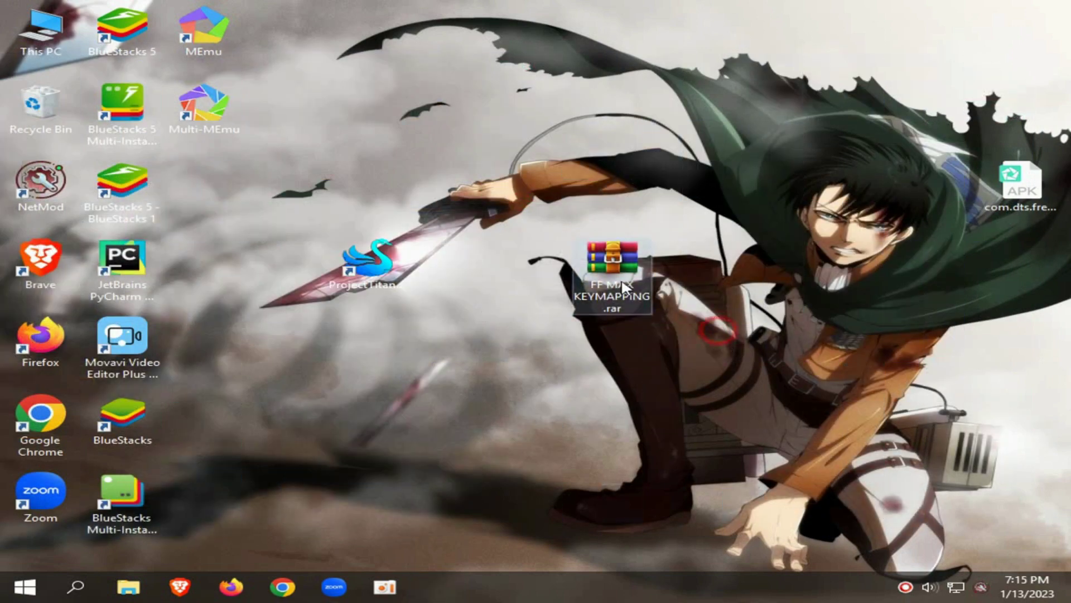
# Extract FF MAX KEYMAPPING.rar on the desktop and cut the extracted SmartGaGa folder
pyautogui.rightClick(614, 282)
pyautogui.click(722, 325)
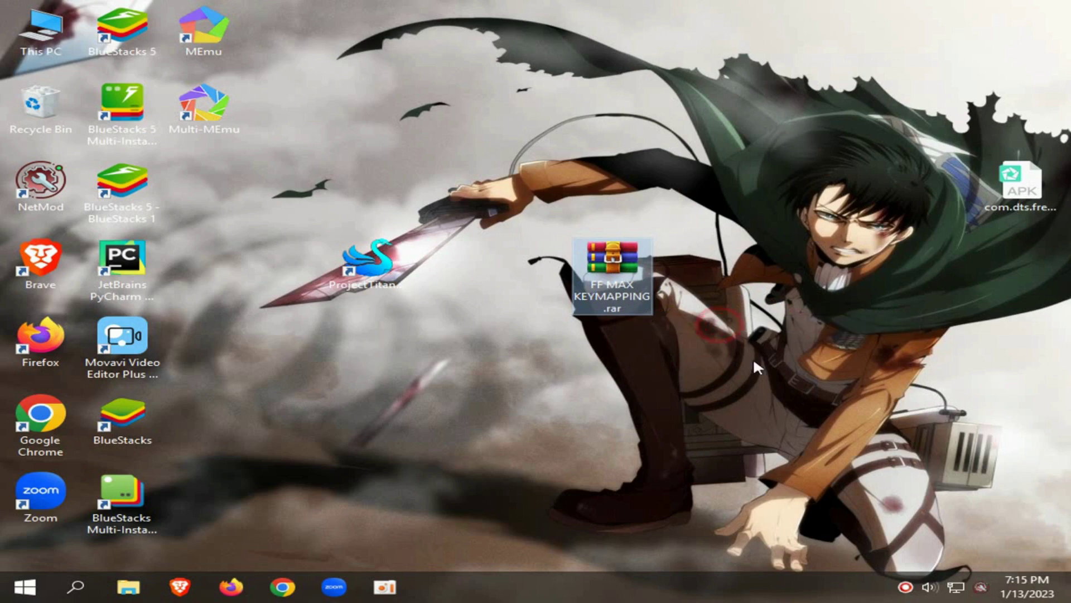
pyautogui.moveTo(171, 206); pyautogui.dragTo(416, 127)
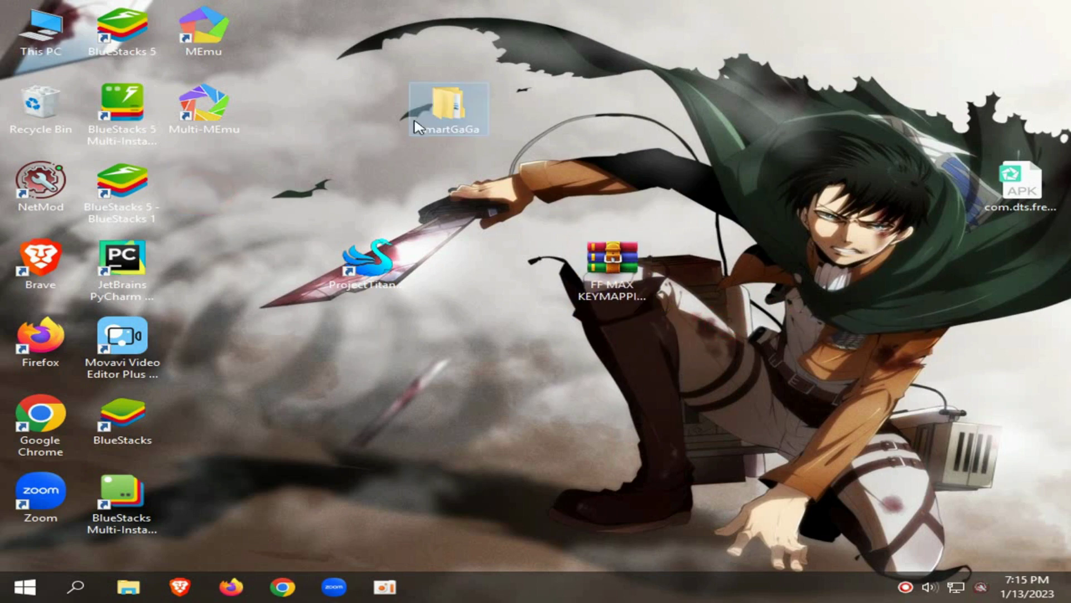
pyautogui.rightClick(447, 112)
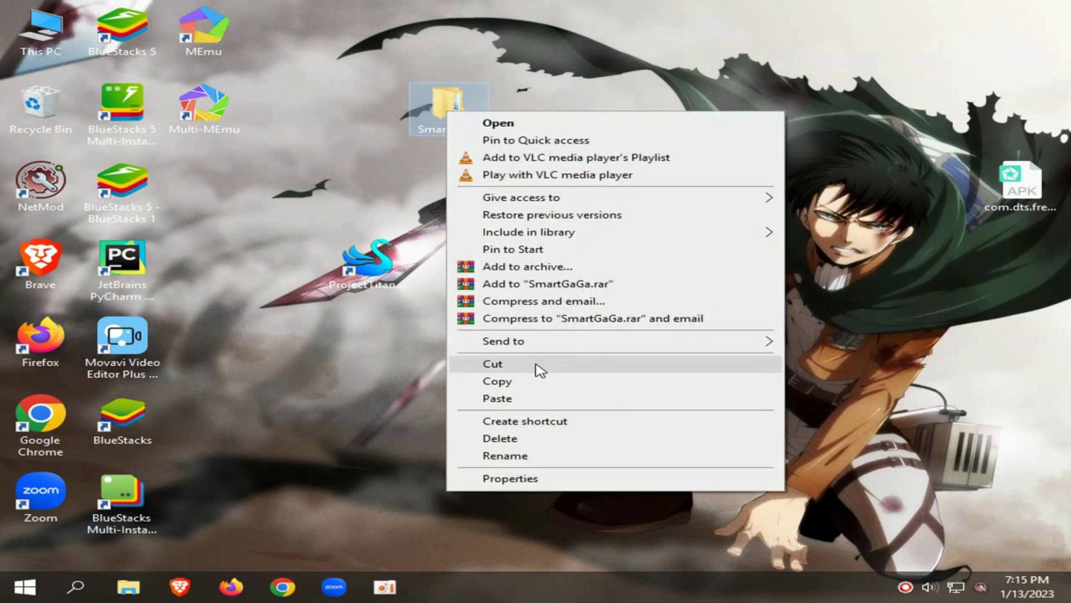
pyautogui.click(504, 365)
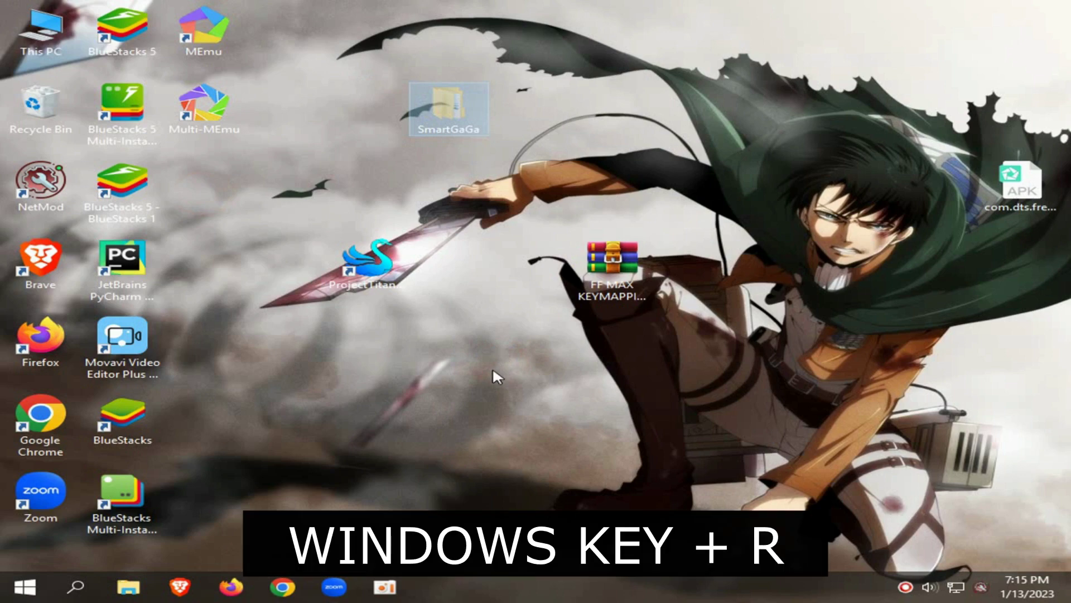
# Open the AppData Roaming folder by running %appdata% from the Run dialog
pyautogui.press('super+r')
pyautogui.moveTo(218, 410); pyautogui.dragTo(278, 360)
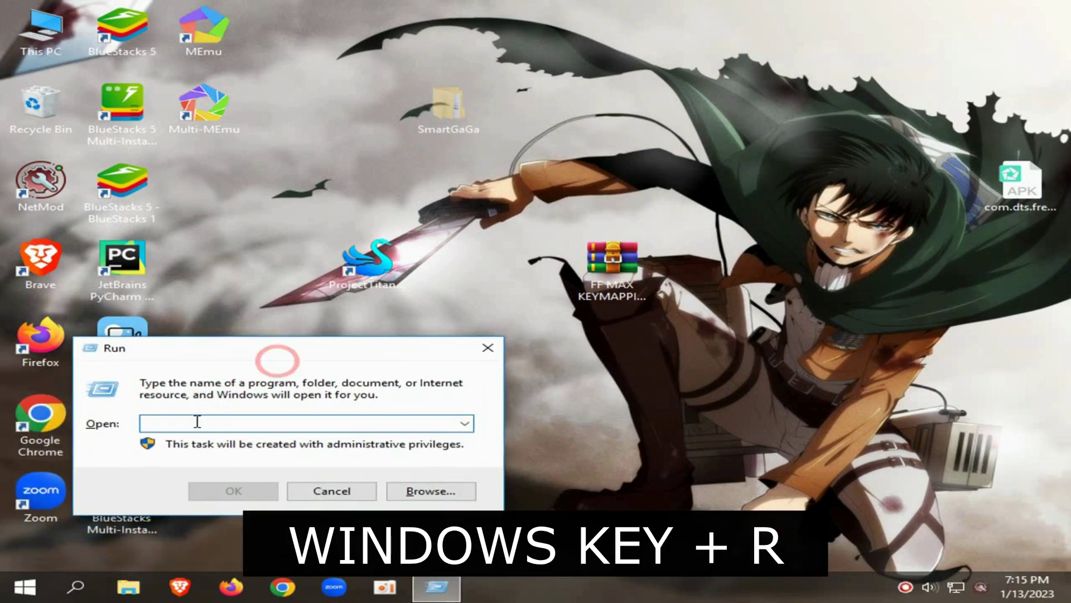
pyautogui.click(196, 421)
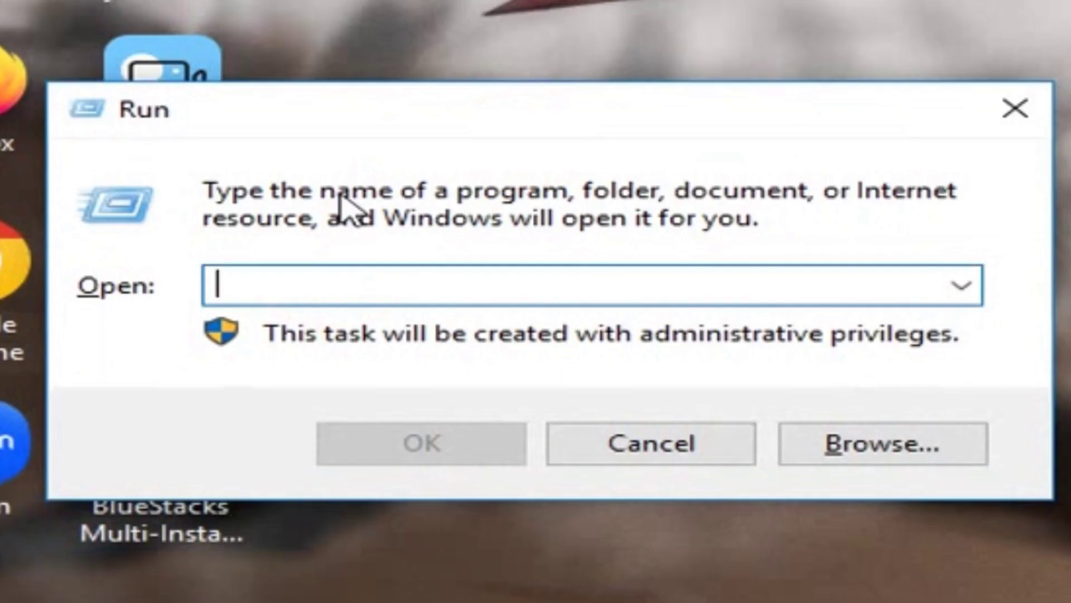
pyautogui.write('%appdata%')
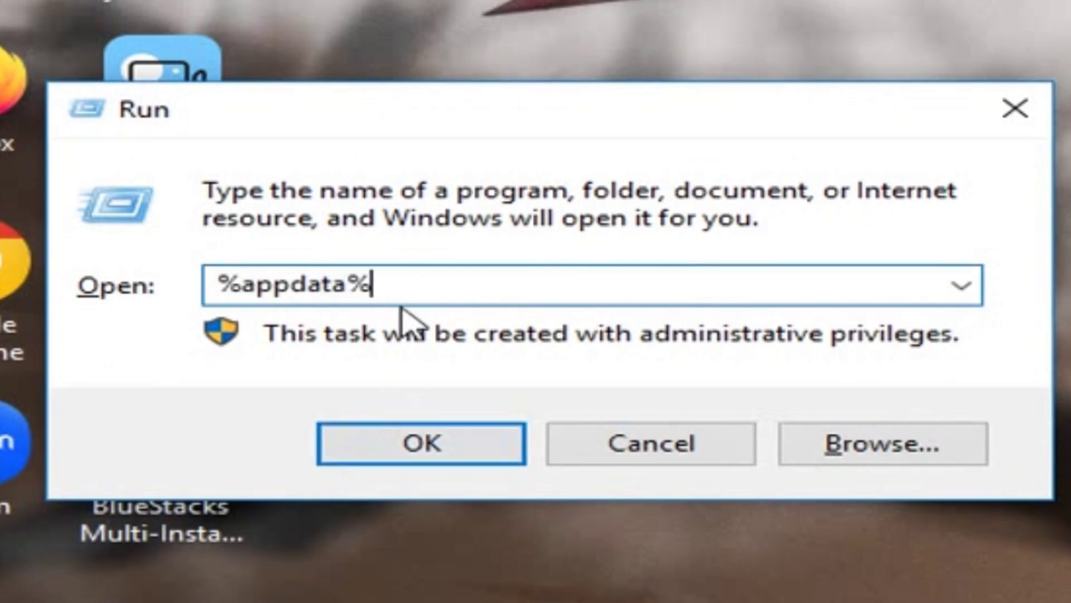
pyautogui.moveTo(399, 290); pyautogui.dragTo(161, 279)
pyautogui.click(386, 451)
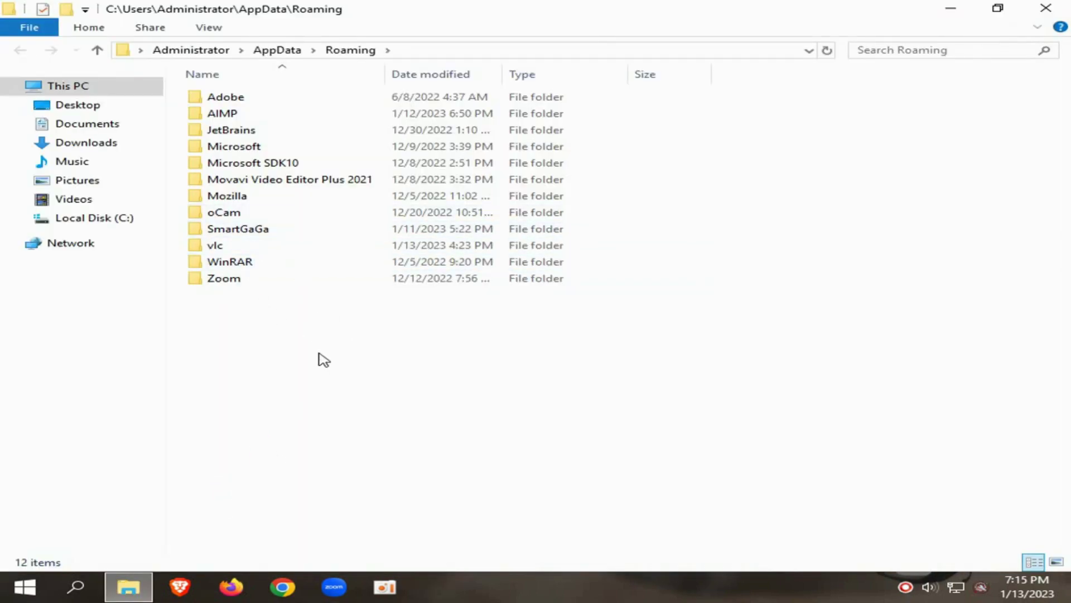
# Paste the SmartGaGa folder into Roaming, replacing the existing com.dts.freefiremax.bin, and return to a refreshed desktop
pyautogui.rightClick(319, 344)
pyautogui.click(389, 453)
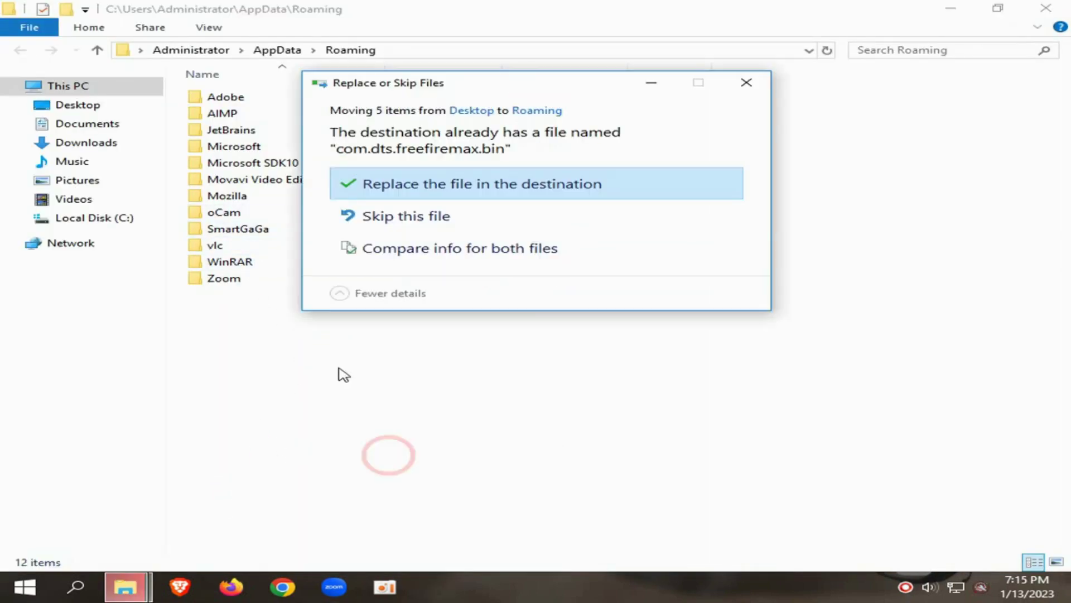
pyautogui.click(583, 188)
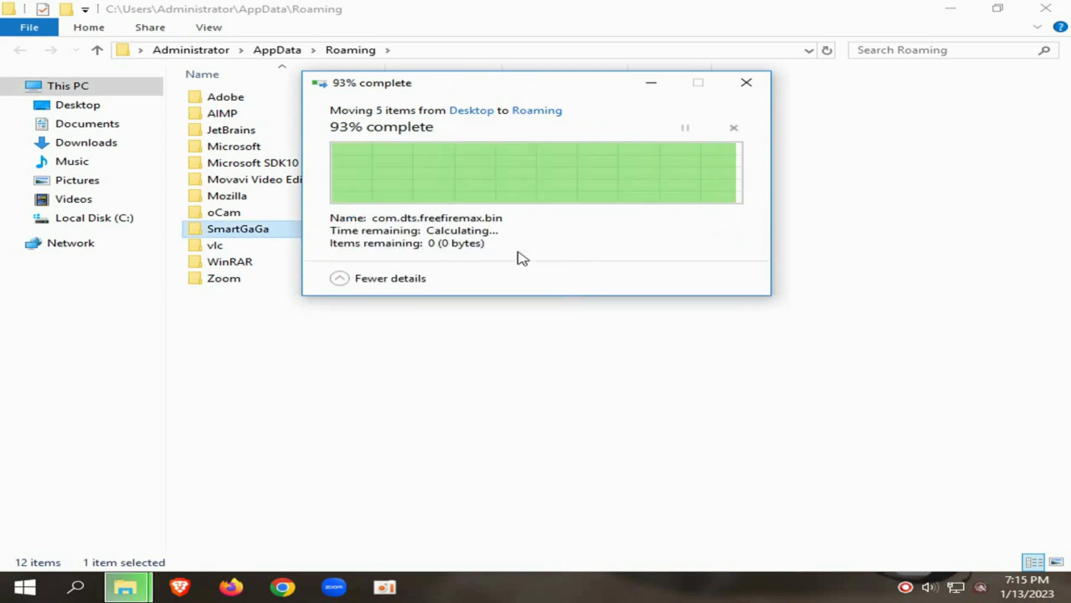
pyautogui.click(295, 230)
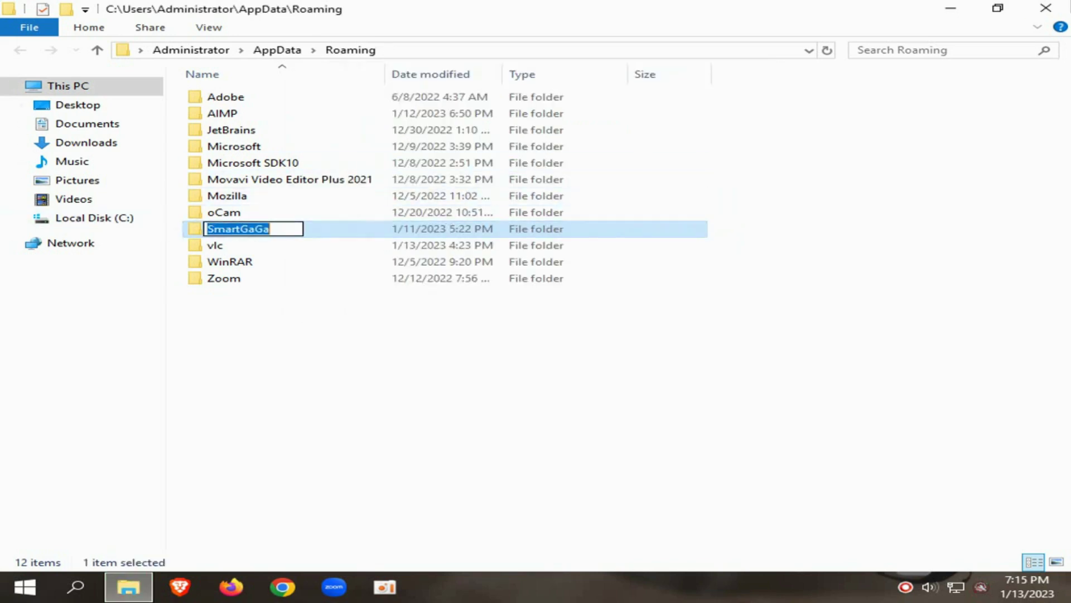
pyautogui.click(1045, 8)
pyautogui.rightClick(636, 94)
pyautogui.click(747, 144)
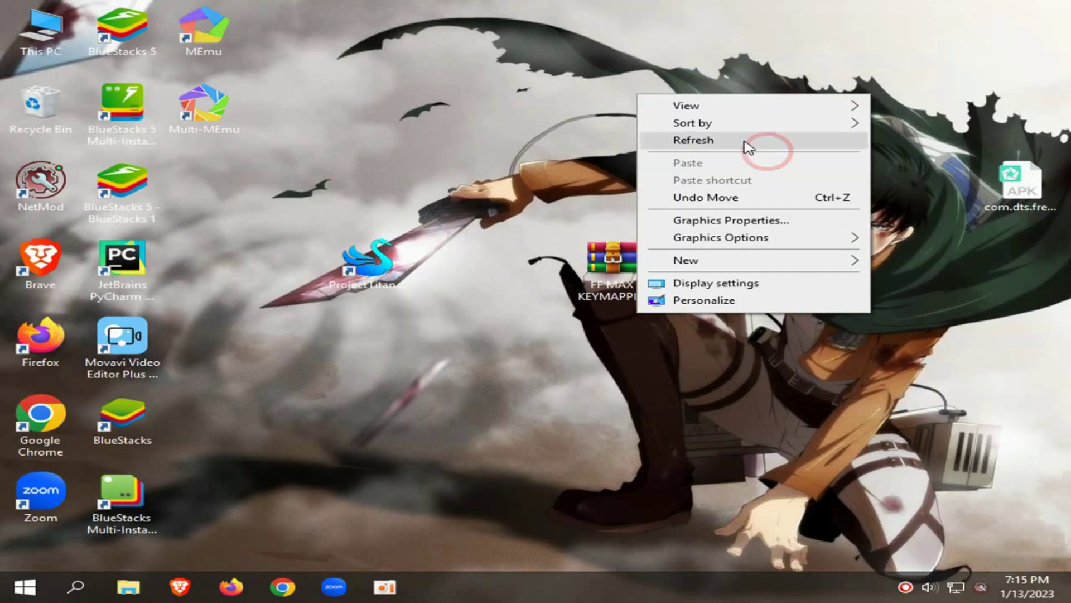
# Start the SMARTGAGA 3.9 emulator from the desktop and launch Free Fire MAX
pyautogui.doubleClick(367, 257)
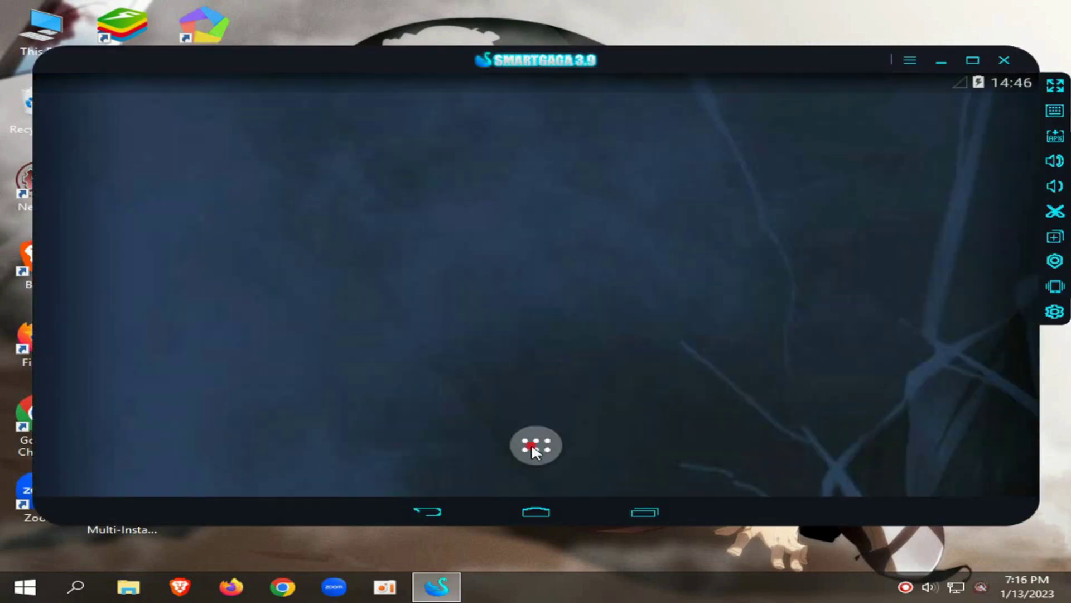
pyautogui.click(531, 443)
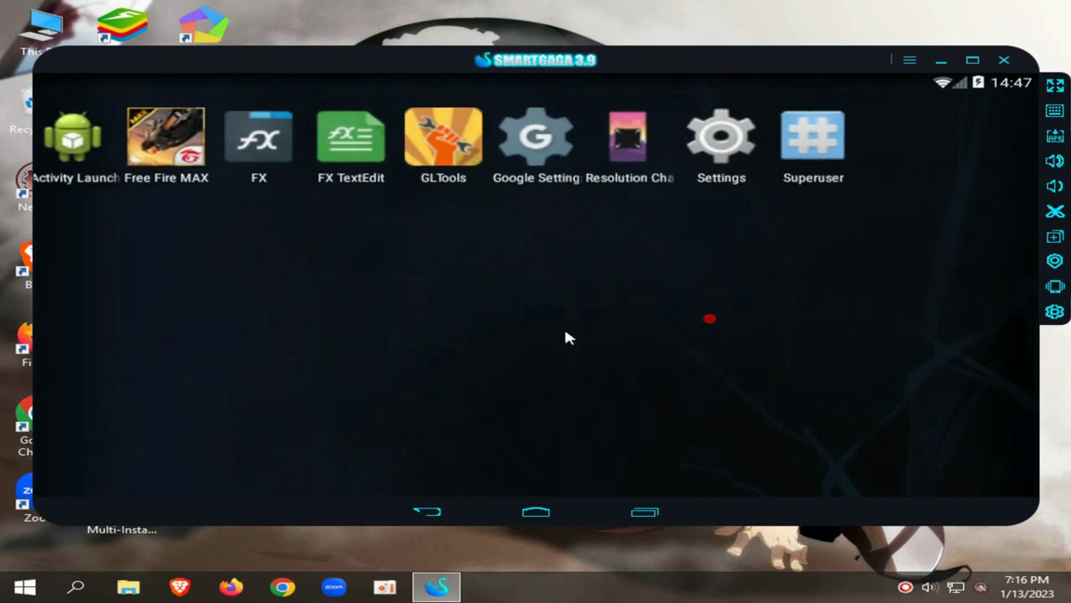
pyautogui.click(178, 148)
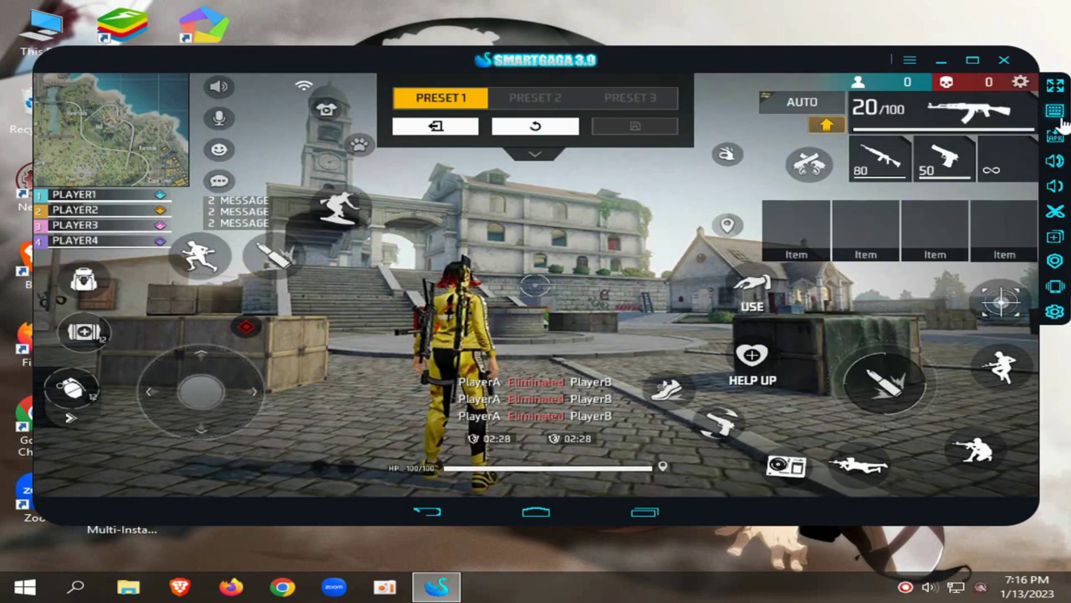
# Check the installed key mapping over the game's custom HUD, close the mapping overlay and exit the HUD editor
pyautogui.click(1058, 113)
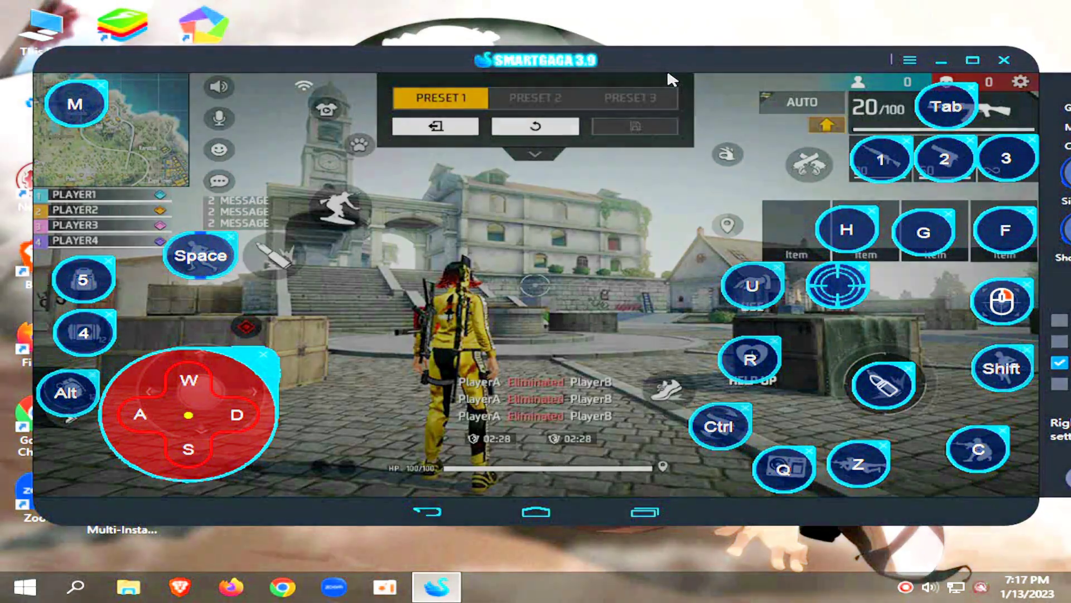
pyautogui.moveTo(669, 70); pyautogui.dragTo(697, 67)
pyautogui.click(952, 481)
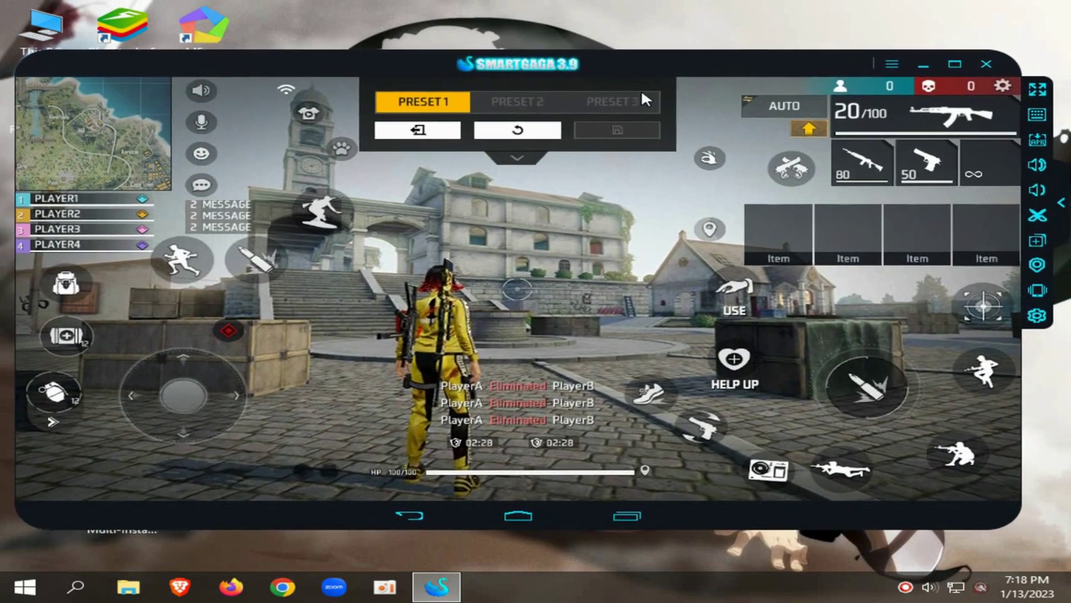
pyautogui.click(435, 132)
pyautogui.click(991, 101)
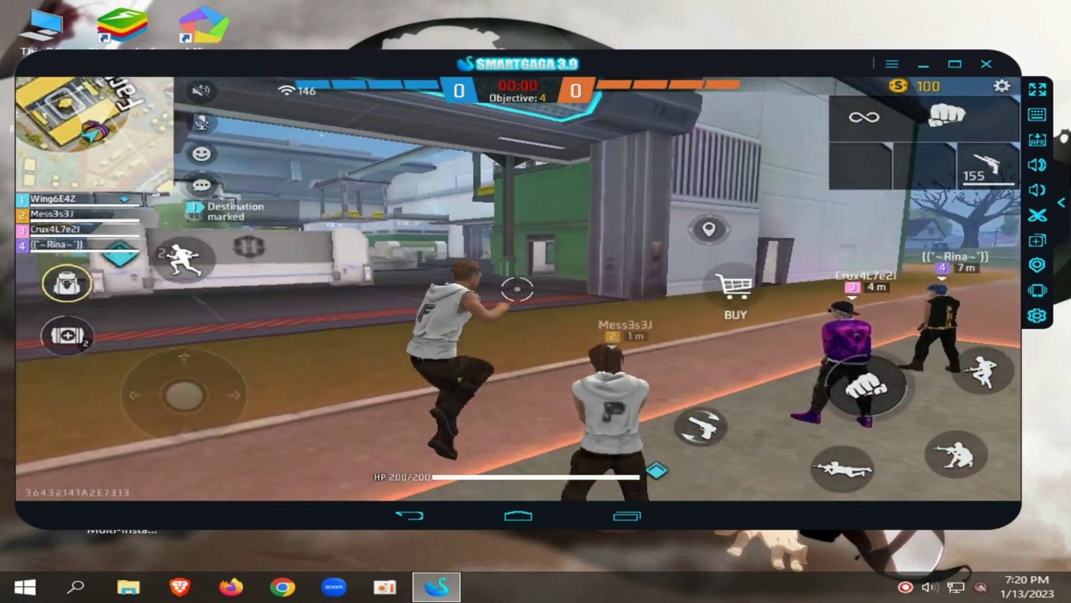
# Test the mapped controls in a match by running through the warehouse, firing, reloading and swapping between pistol and fists
pyautogui.press('3')
pyautogui.press('w')
pyautogui.click(518, 289)
pyautogui.press('3')
pyautogui.press('3')
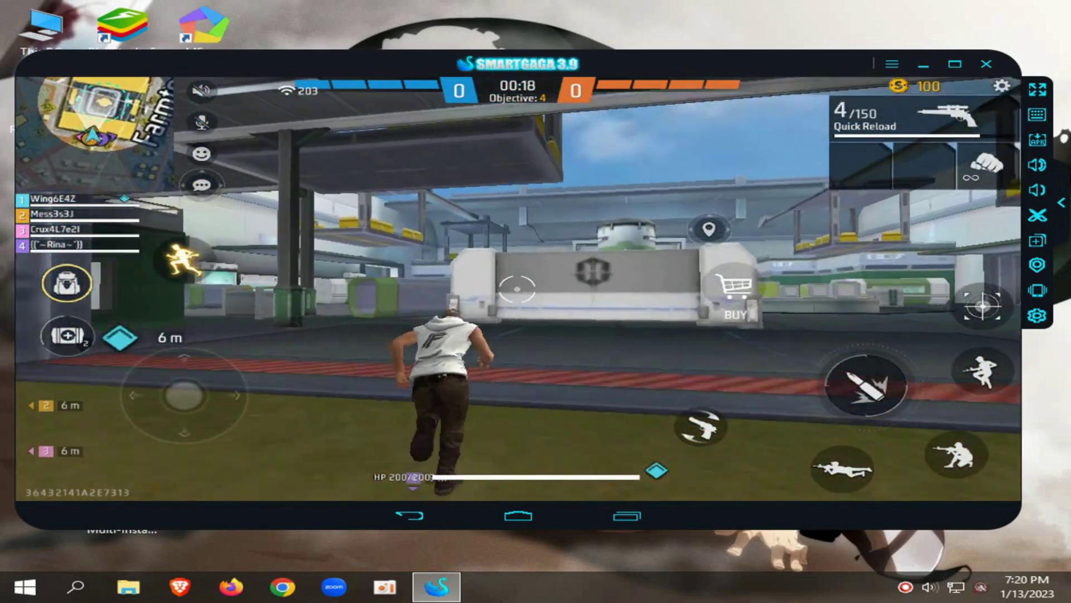
pyautogui.press('3')
pyautogui.press('3')
pyautogui.press('r')
pyautogui.press('w')
pyautogui.press('3')
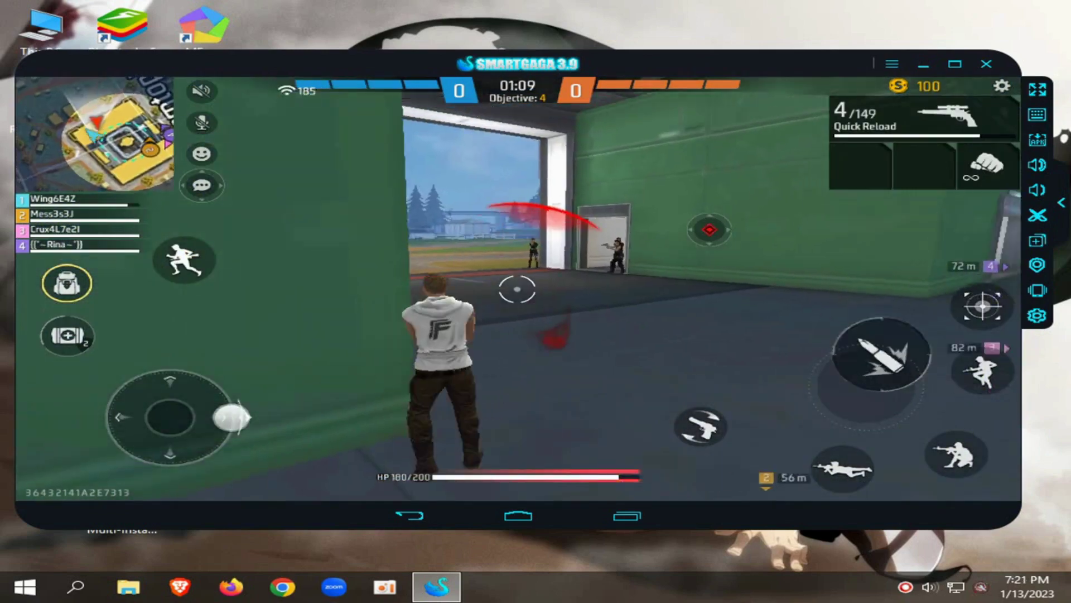
pyautogui.press('w')
# Fight the enemies in the warehouse with the M500 pistol, swapping to fists to run between shots
pyautogui.press('3')
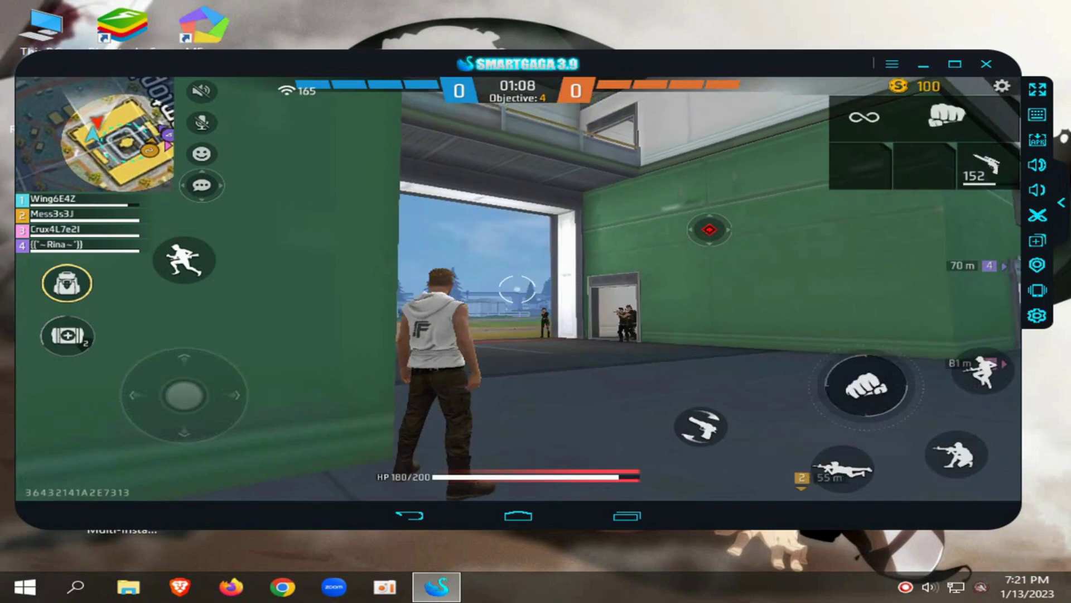
pyautogui.press('2')
pyautogui.press('3')
pyautogui.press('w')
pyautogui.press('2')
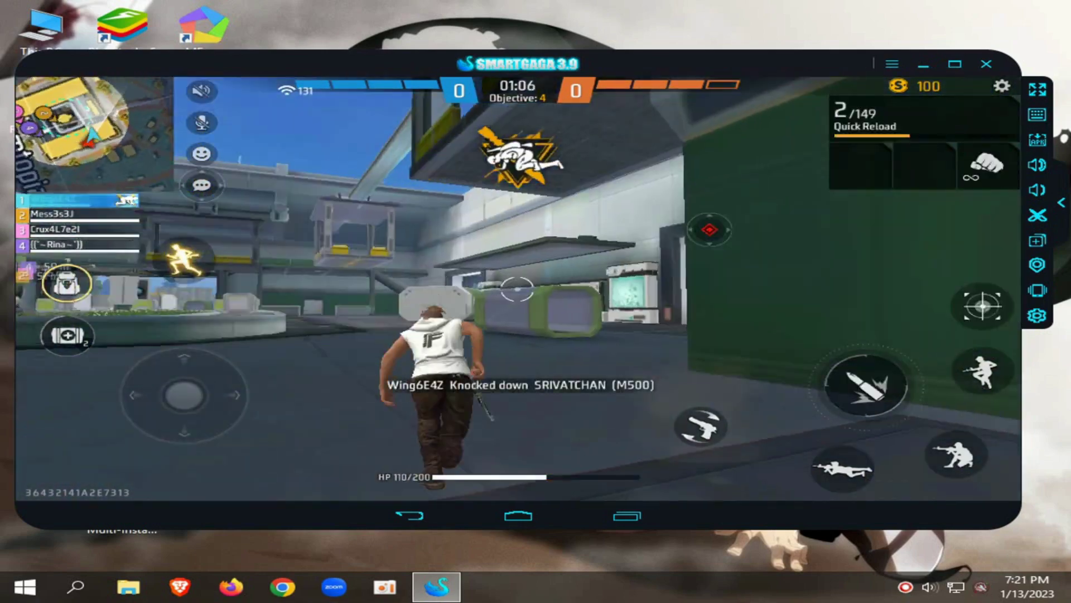
pyautogui.press('s')
pyautogui.press('3')
pyautogui.press('w')
pyautogui.press('2')
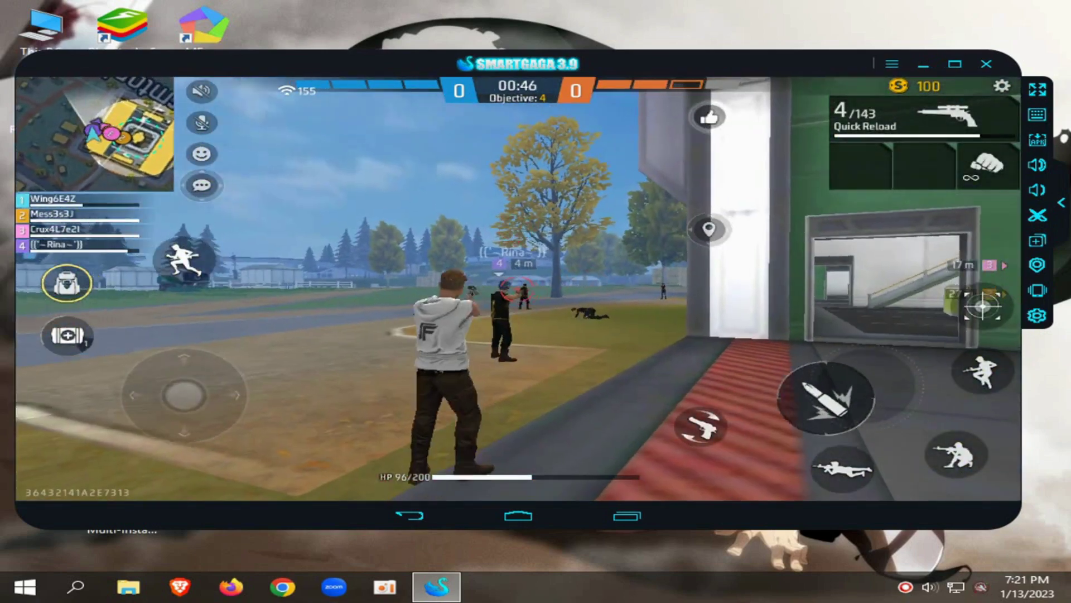
pyautogui.press('3')
pyautogui.press('w')
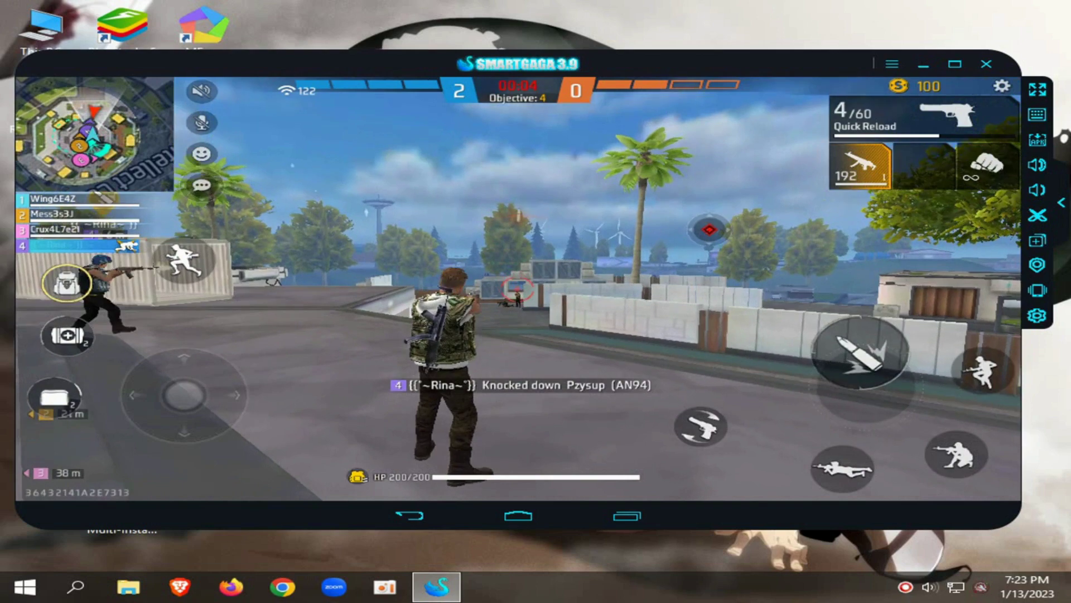
# Shoot the distant enemy beside the white fence with the pistol, advance, jump and switch to the primary gun
pyautogui.click(517, 288)
pyautogui.click(518, 289)
pyautogui.press('a')
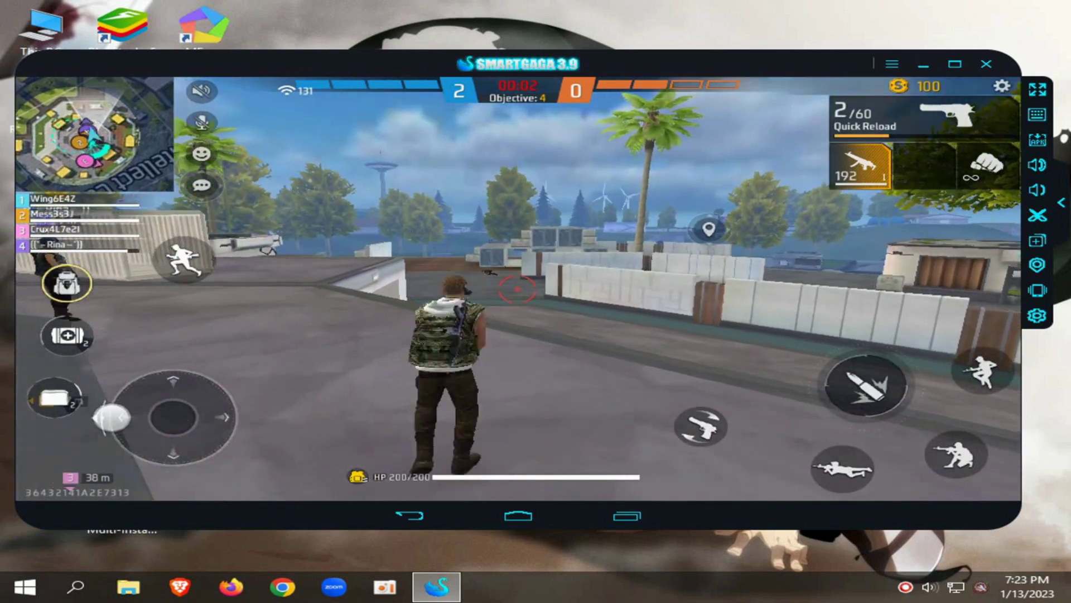
pyautogui.press('w')
pyautogui.press('space')
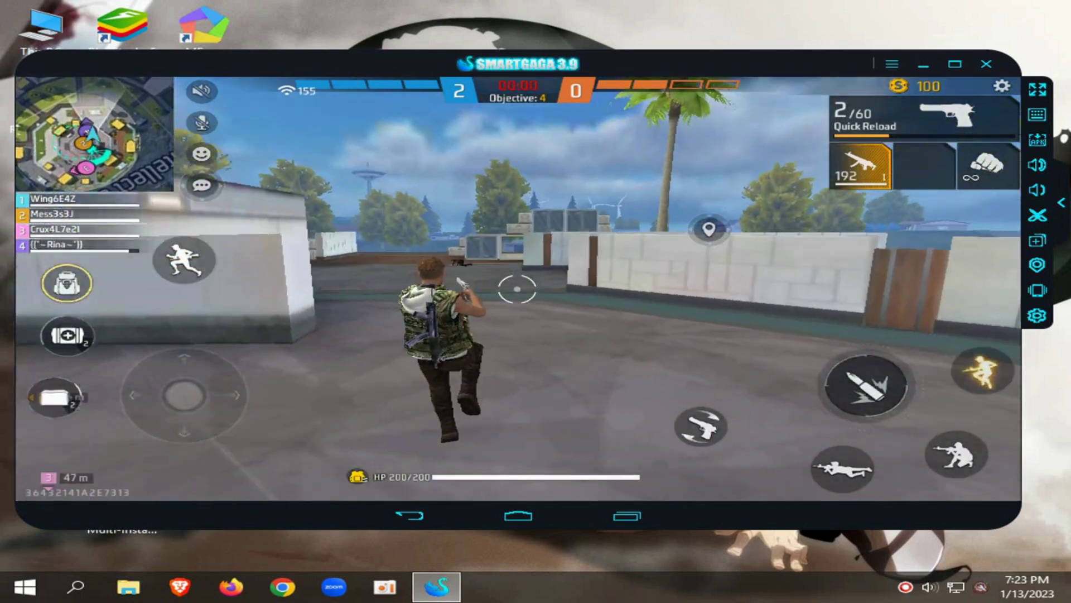
pyautogui.press('w')
pyautogui.press('1')
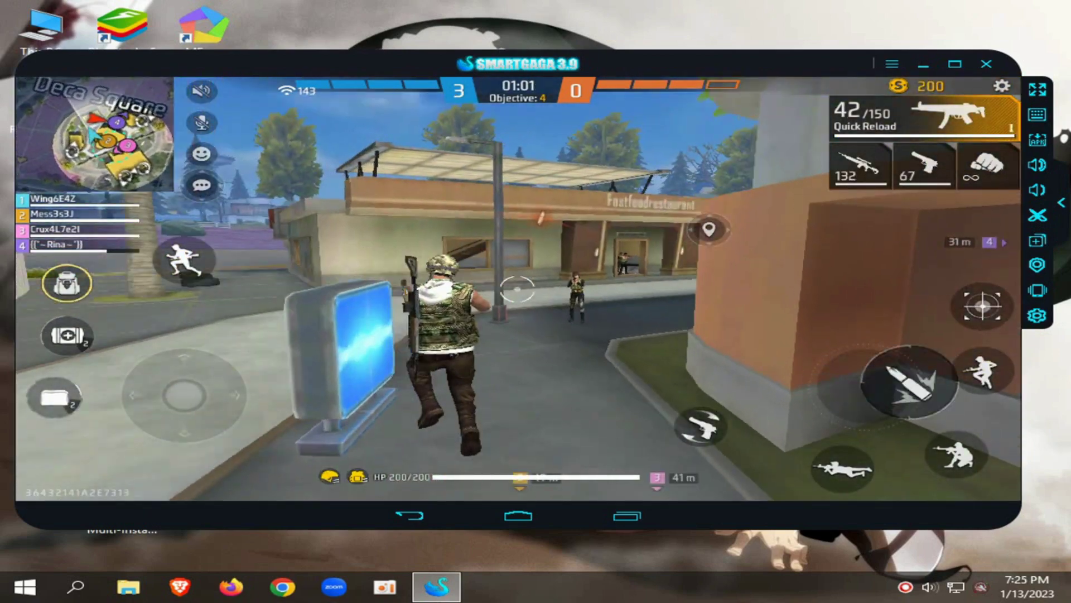
# Fire at the enemies near the Deca Square restaurant, swapping between the submachine gun and the scoped rifle while advancing
pyautogui.click(517, 288)
pyautogui.click(518, 289)
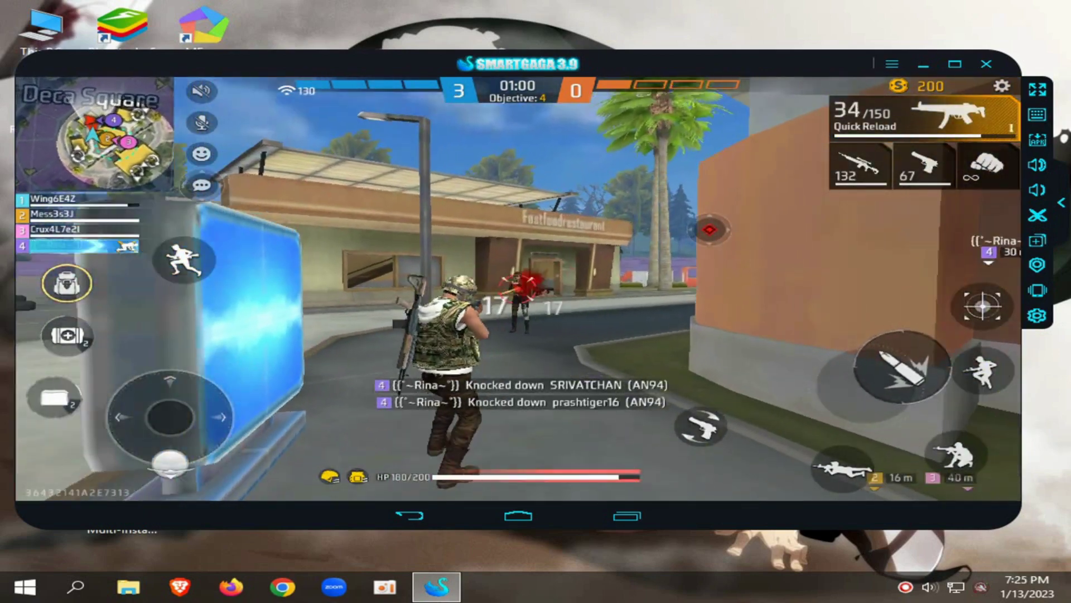
pyautogui.click(517, 288)
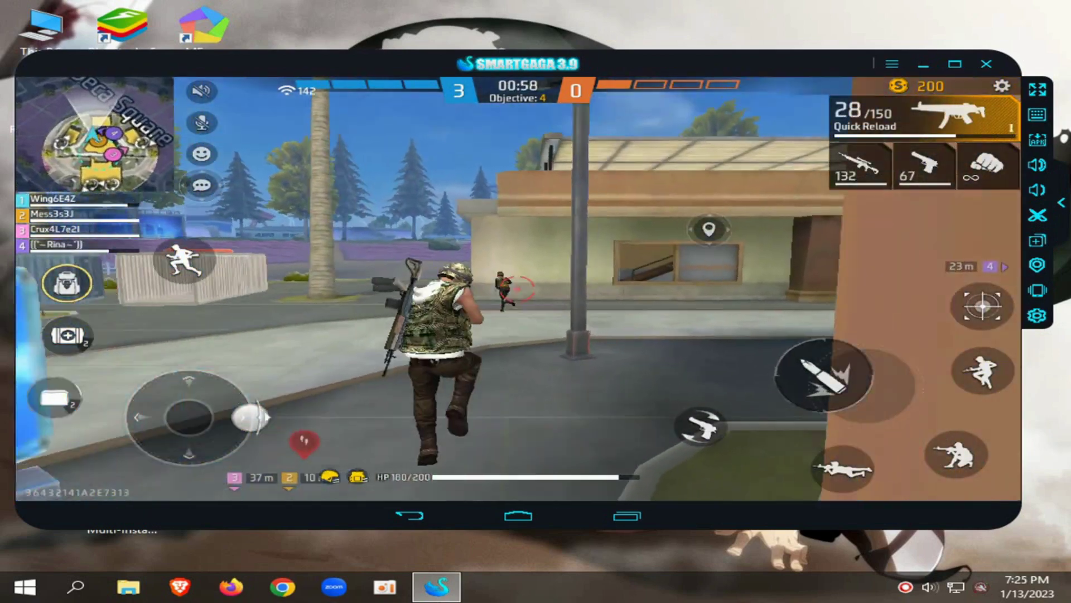
pyautogui.click(518, 288)
pyautogui.press('1')
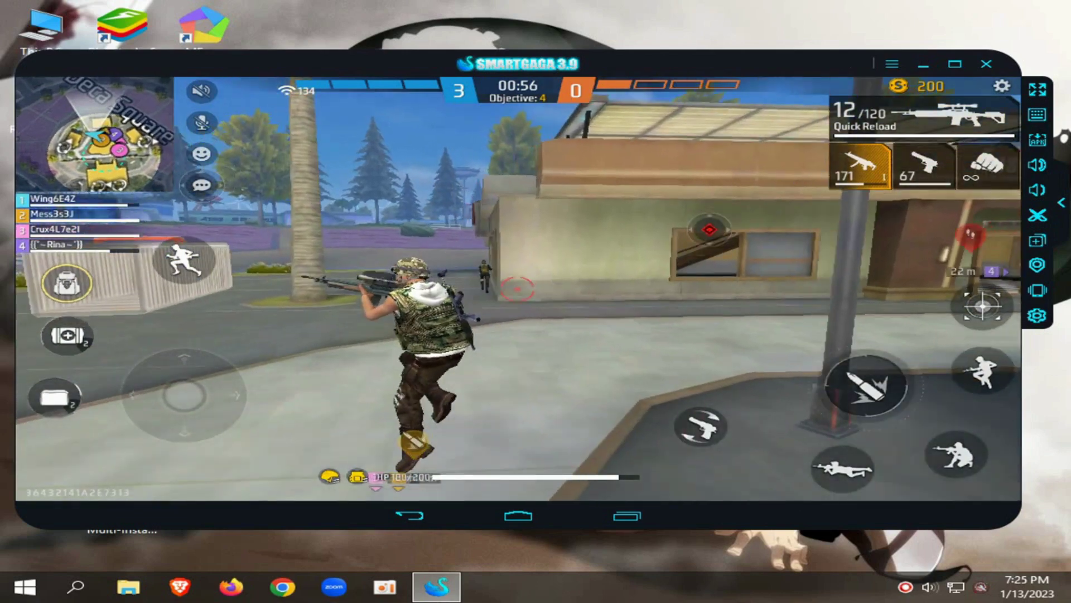
pyautogui.click(518, 289)
pyautogui.click(517, 289)
pyautogui.press('2')
pyautogui.press('w')
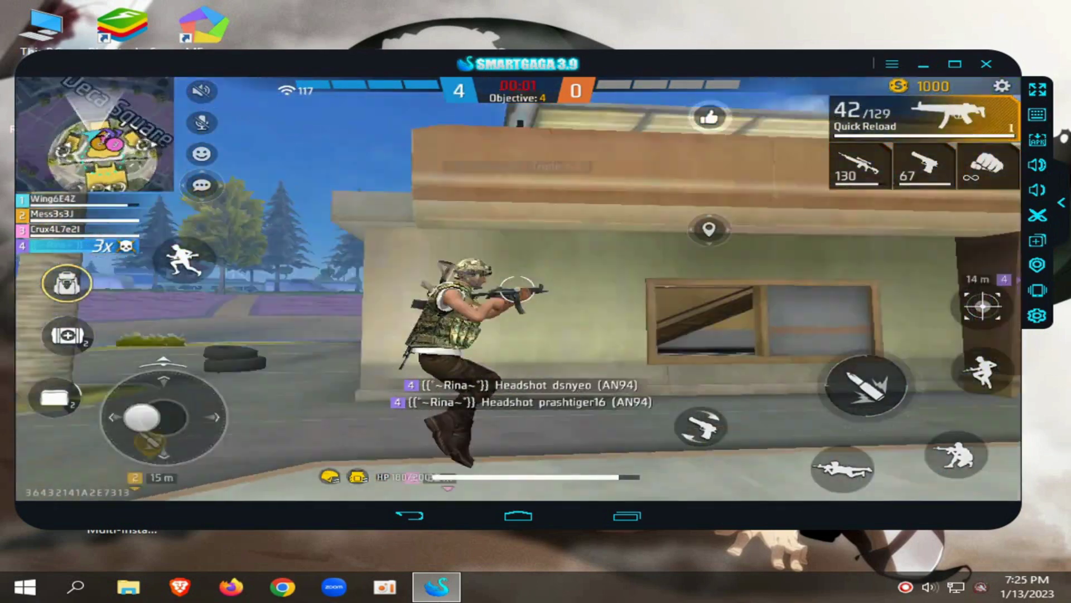